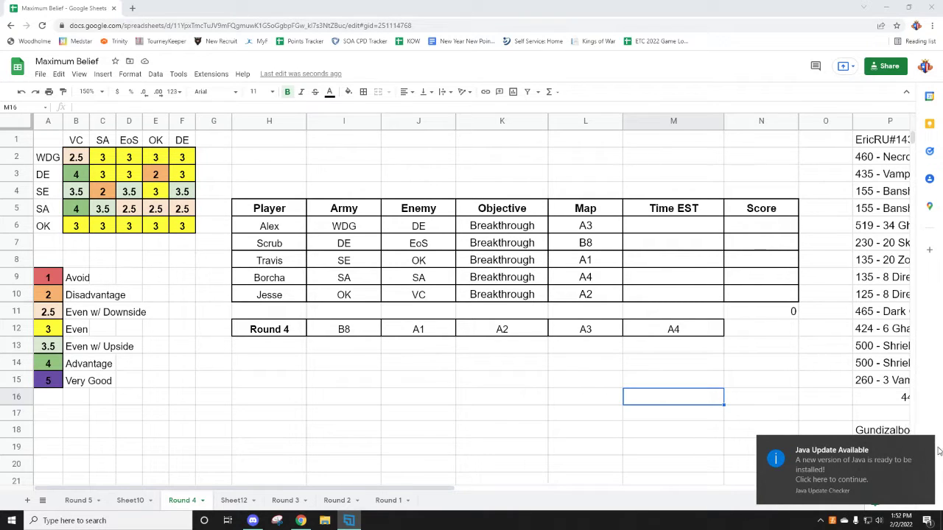
Step: Dismiss the Java update notification covering the Round 4 sheet
{"action": "left_click", "coordinate": [925, 446]}
{"action": "left_click", "coordinate": [657, 436]}
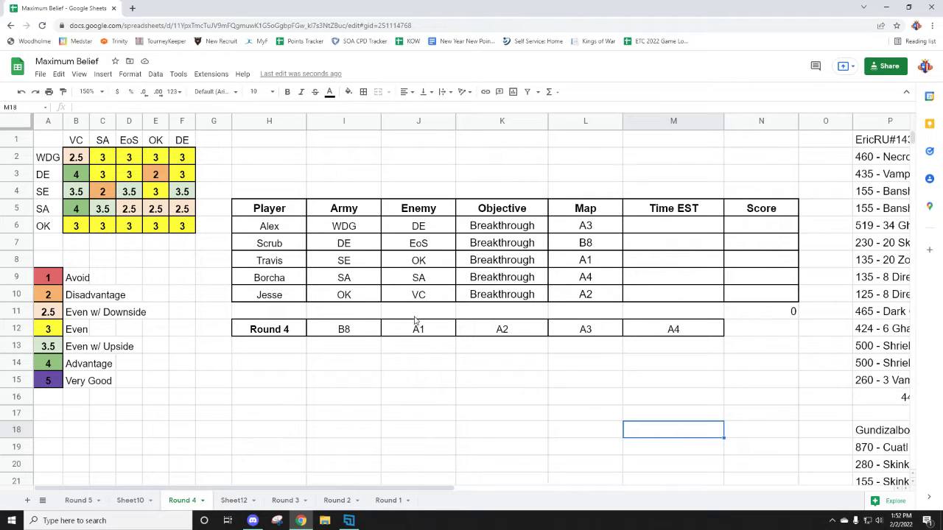
{"action": "left_click", "coordinate": [479, 400]}
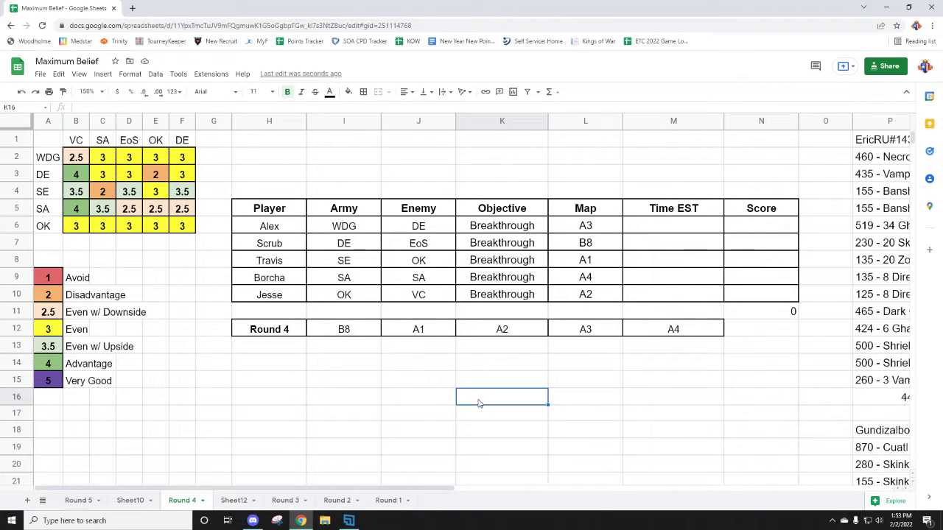
{"action": "left_click", "coordinate": [321, 392]}
Step: Examine the Round 4 matchup matrix's own army labels in A2:A6 and opposing army labels in B1:F1
{"action": "left_click_drag", "start_coordinate": [57, 157], "coordinate": [76, 225]}
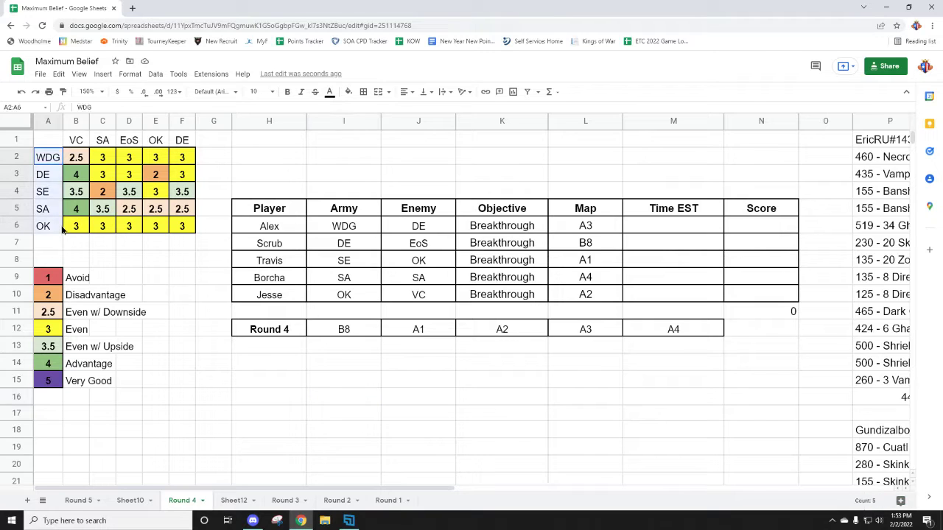
{"action": "left_click_drag", "start_coordinate": [75, 140], "coordinate": [182, 140]}
{"action": "left_click", "coordinate": [213, 277]}
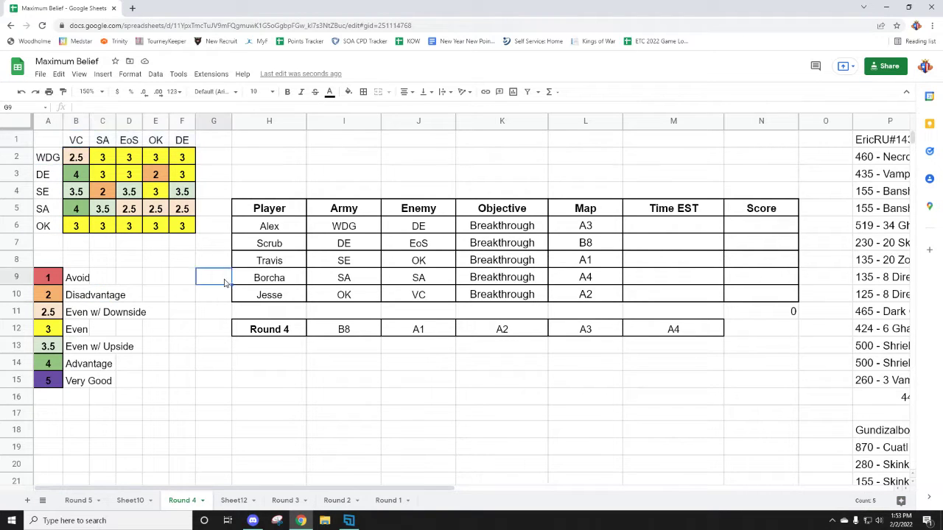
{"action": "left_click", "coordinate": [46, 139]}
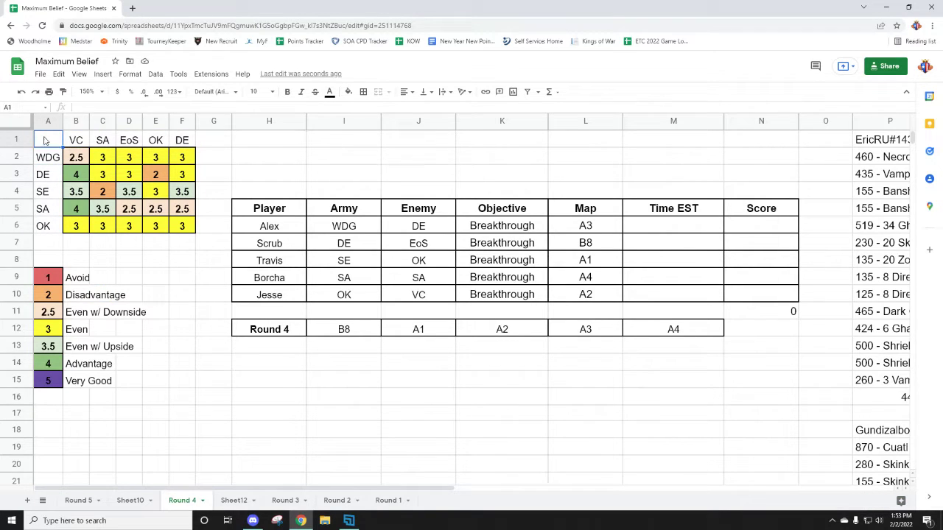
{"action": "left_click", "coordinate": [218, 314]}
Step: Review the Round 4 pairing table's objective, player, army, enemy, map, time and score columns, plus the army lists beside it
{"action": "left_click_drag", "start_coordinate": [475, 225], "coordinate": [483, 294]}
{"action": "left_click", "coordinate": [501, 381]}
{"action": "left_click_drag", "start_coordinate": [279, 228], "coordinate": [289, 294]}
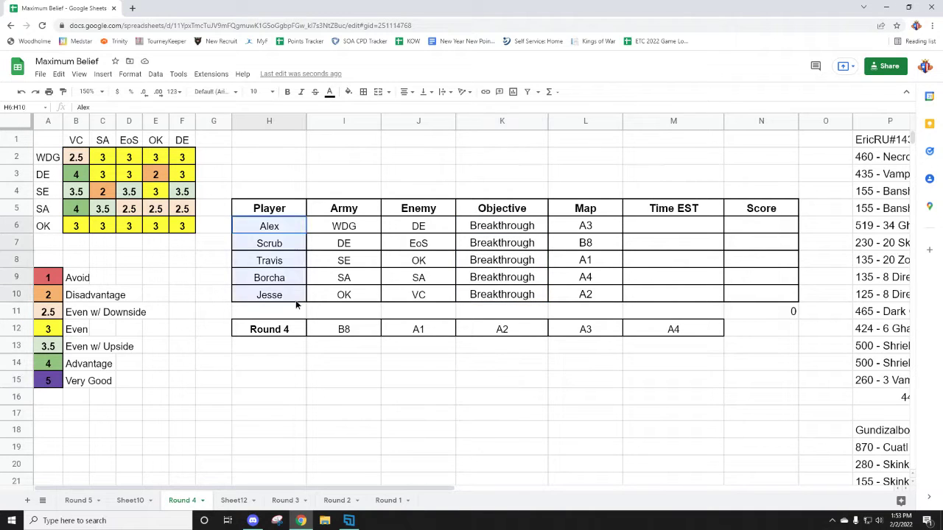
{"action": "left_click_drag", "start_coordinate": [343, 225], "coordinate": [343, 294]}
{"action": "left_click_drag", "start_coordinate": [417, 226], "coordinate": [419, 294]}
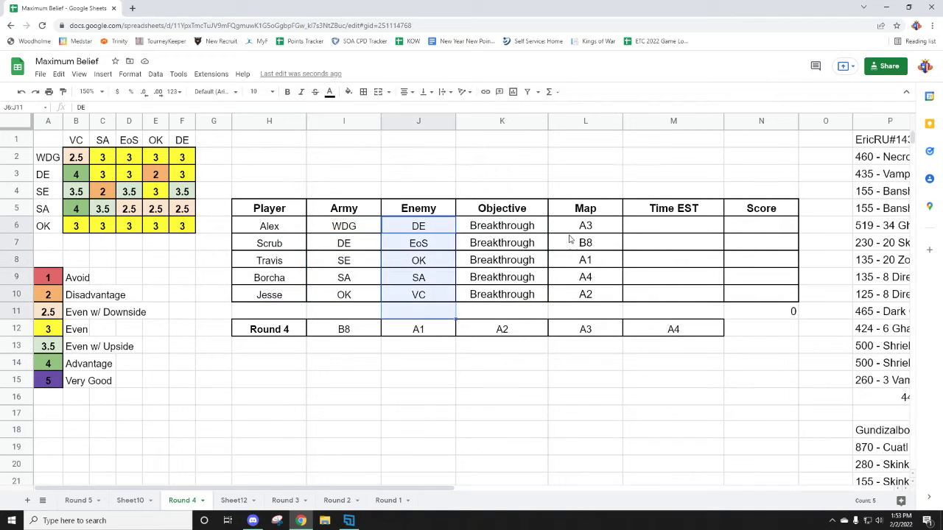
{"action": "left_click_drag", "start_coordinate": [574, 226], "coordinate": [581, 306]}
{"action": "left_click_drag", "start_coordinate": [663, 225], "coordinate": [766, 292]}
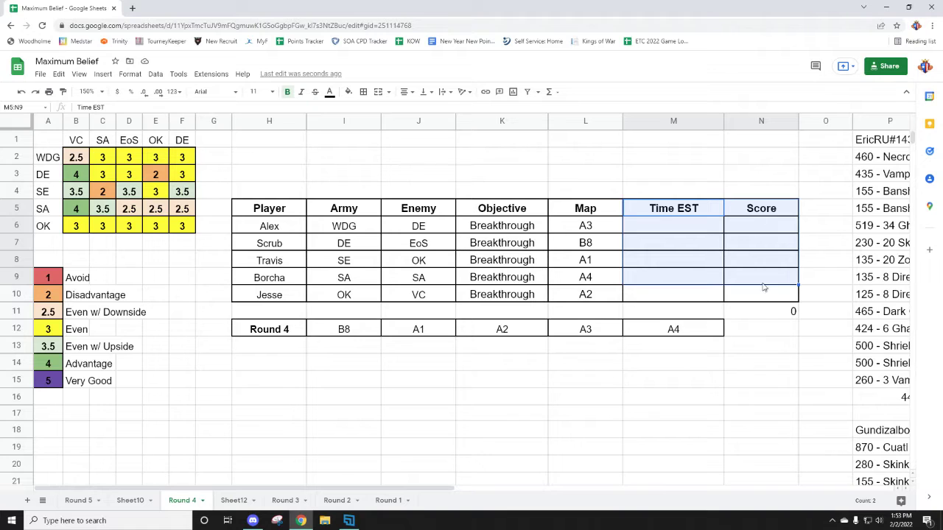
{"action": "left_click", "coordinate": [761, 380]}
{"action": "left_click_drag", "start_coordinate": [876, 139], "coordinate": [795, 393]}
{"action": "left_click", "coordinate": [658, 383]}
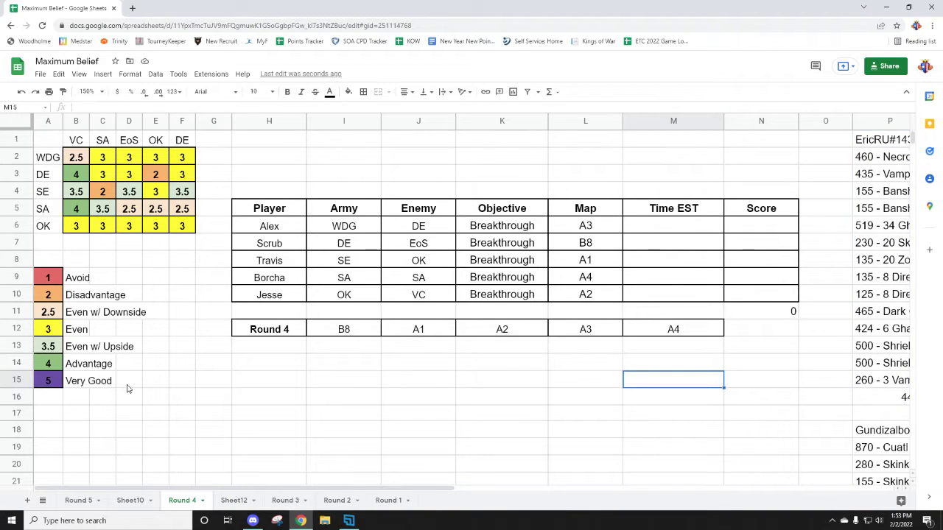
Step: Examine the rating legend below the Round 4 matrix, from 1 Avoid to 5 Very Good
{"action": "left_click_drag", "start_coordinate": [207, 399], "coordinate": [74, 174]}
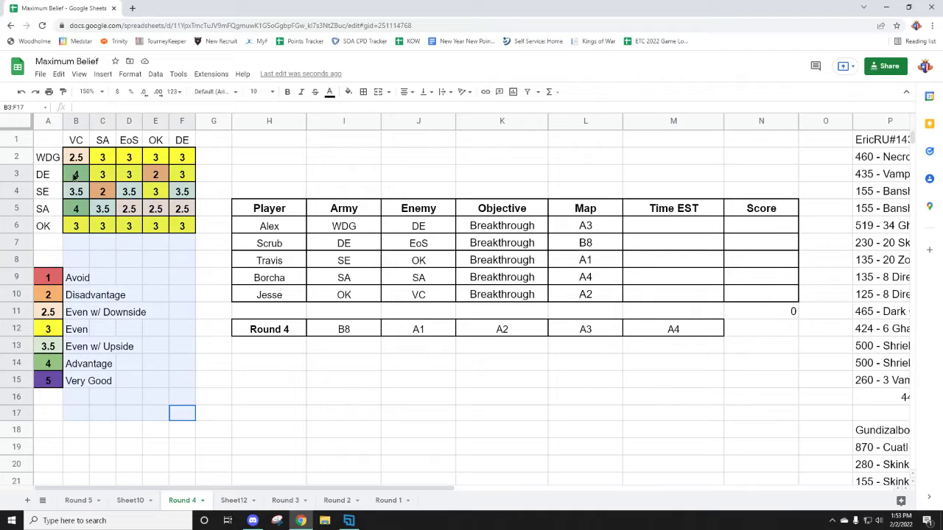
{"action": "left_click", "coordinate": [265, 357]}
{"action": "left_click_drag", "start_coordinate": [155, 400], "coordinate": [48, 243]}
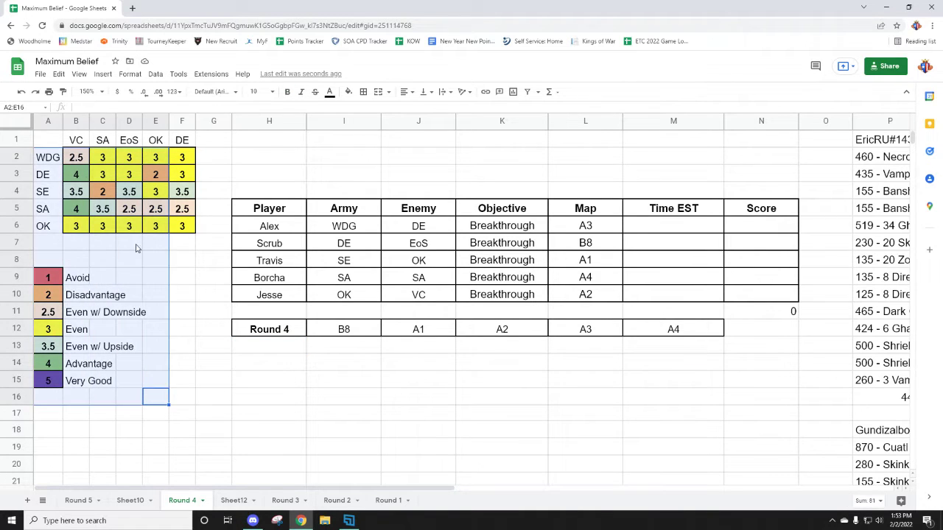
{"action": "left_click", "coordinate": [182, 294]}
{"action": "left_click_drag", "start_coordinate": [171, 387], "coordinate": [194, 358]}
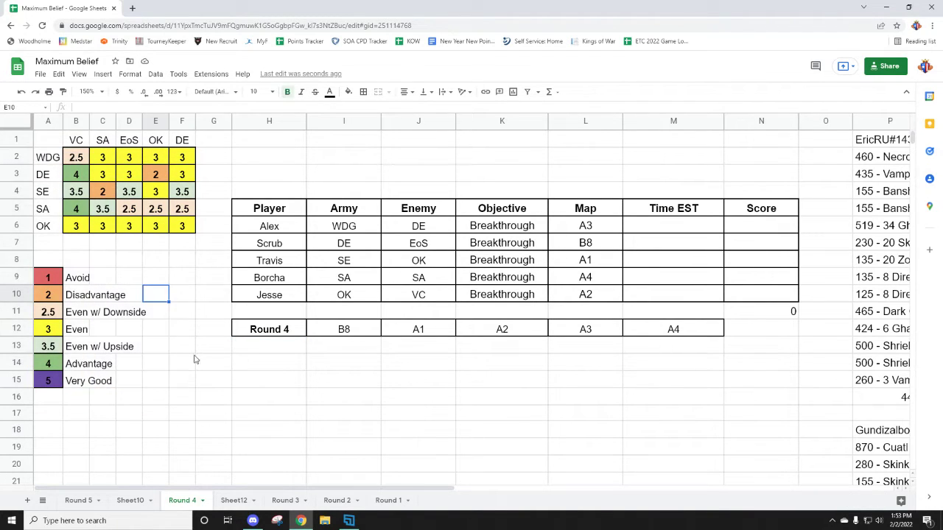
{"action": "left_click", "coordinate": [186, 382]}
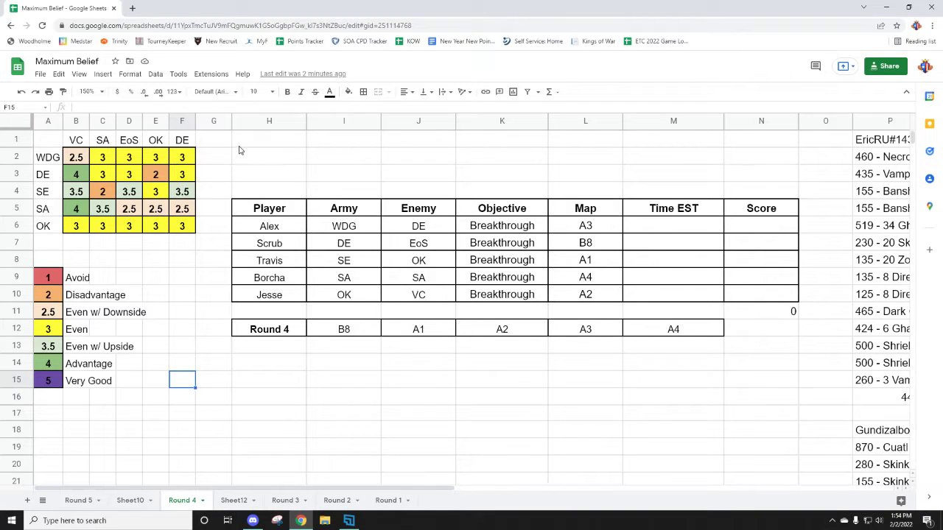
Step: Examine the matchup scores in the Round 4 matrix, B2:F6
{"action": "left_click_drag", "start_coordinate": [183, 228], "coordinate": [66, 165]}
{"action": "left_click", "coordinate": [155, 312]}
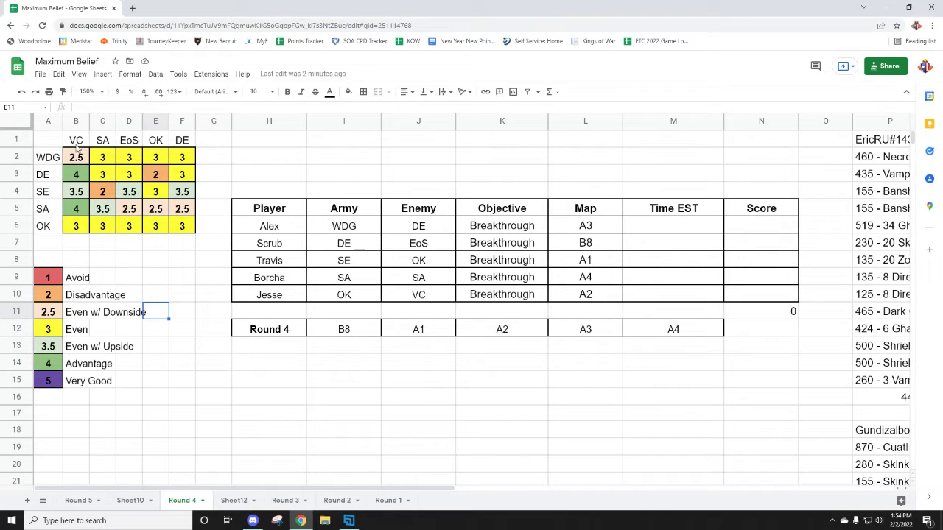
{"action": "left_click_drag", "start_coordinate": [88, 162], "coordinate": [188, 229]}
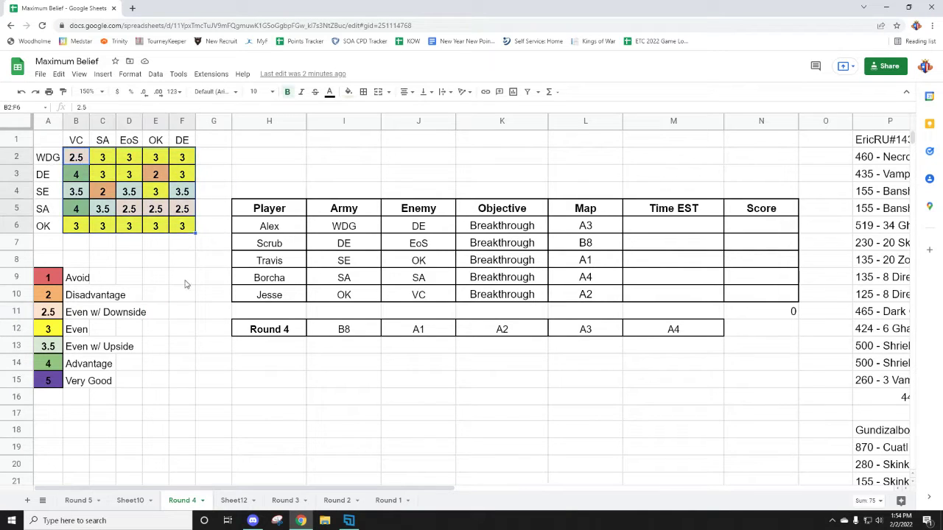
{"action": "left_click", "coordinate": [185, 293]}
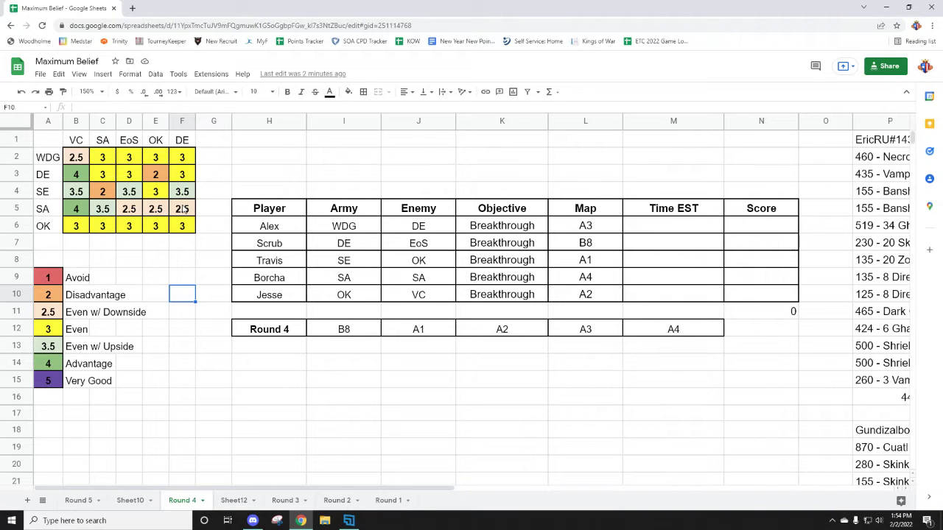
{"action": "left_click", "coordinate": [211, 328]}
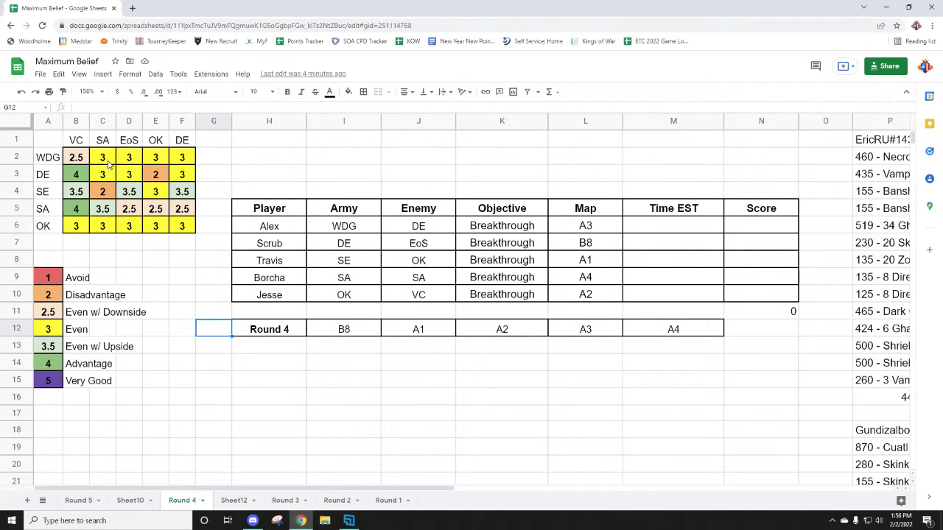
{"action": "left_click_drag", "start_coordinate": [108, 164], "coordinate": [180, 174]}
{"action": "left_click", "coordinate": [209, 345]}
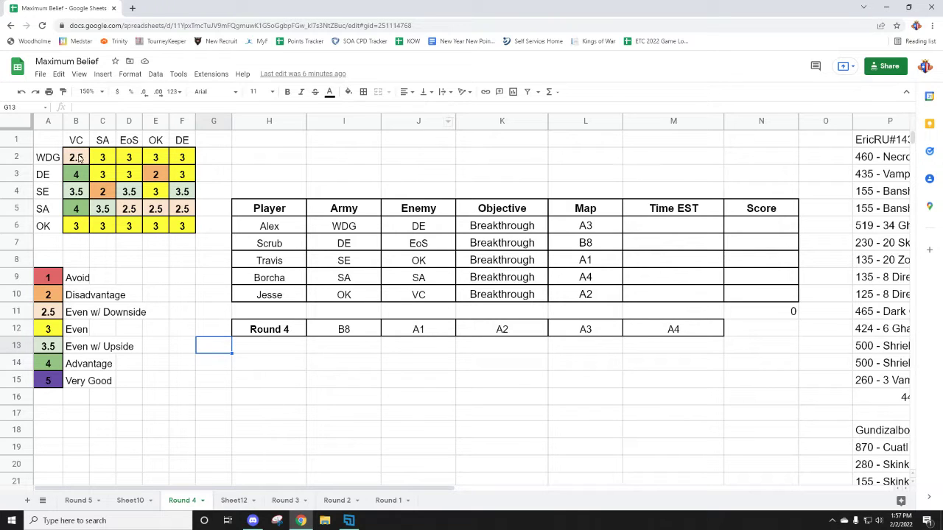
{"action": "left_click_drag", "start_coordinate": [79, 158], "coordinate": [182, 225]}
{"action": "left_click", "coordinate": [158, 274]}
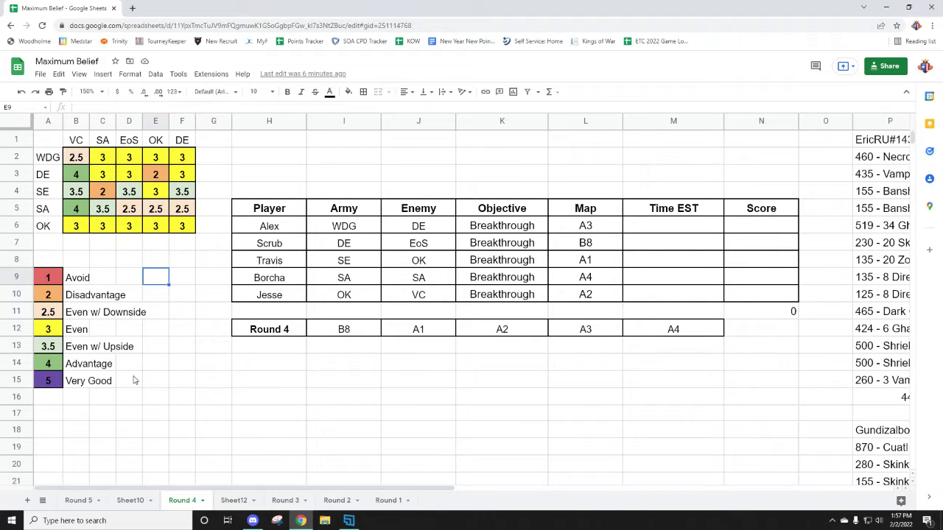
Step: Compare the legend's Even w/ Downside, Even and Even w/ Upside ratings with the scores in the matrix's WDG row
{"action": "left_click_drag", "start_coordinate": [107, 349], "coordinate": [73, 312]}
{"action": "left_click", "coordinate": [156, 364]}
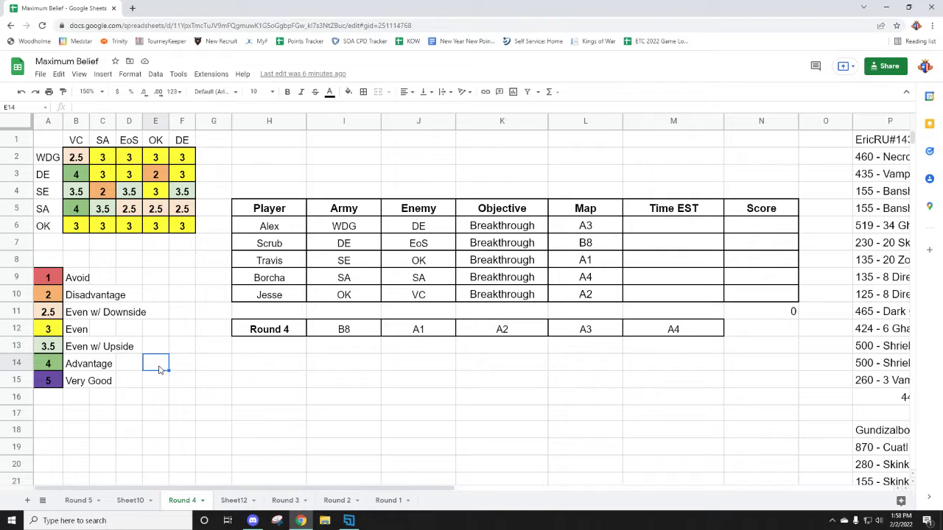
{"action": "left_click", "coordinate": [158, 298]}
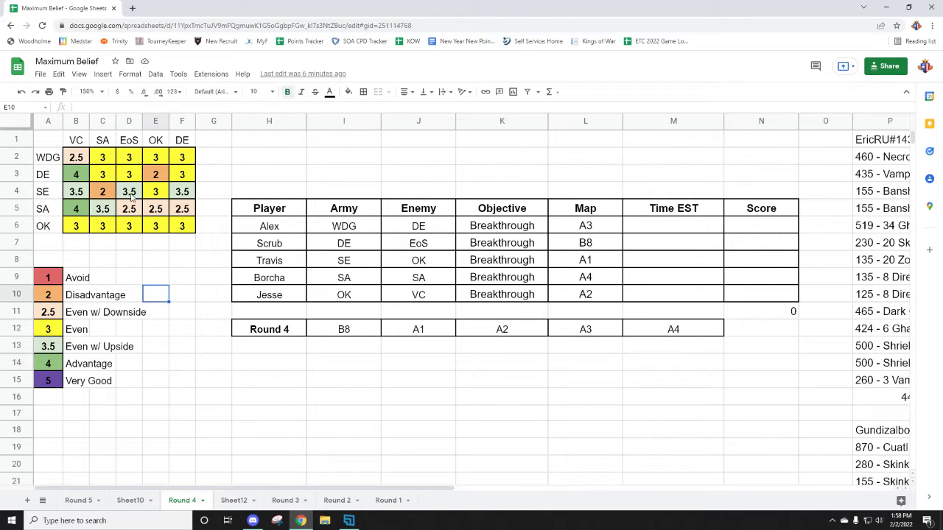
{"action": "left_click_drag", "start_coordinate": [75, 157], "coordinate": [182, 156]}
{"action": "left_click", "coordinate": [191, 299]}
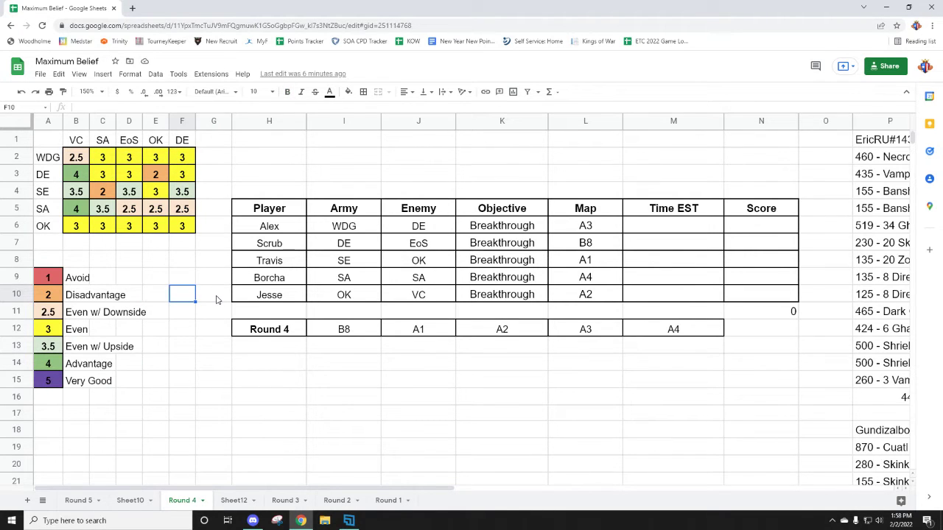
{"action": "scroll", "coordinate": [214, 298], "scroll_direction": "down", "scroll_amount": 6}
{"action": "scroll", "coordinate": [188, 284], "scroll_direction": "up", "scroll_amount": 6}
{"action": "left_click", "coordinate": [129, 157]}
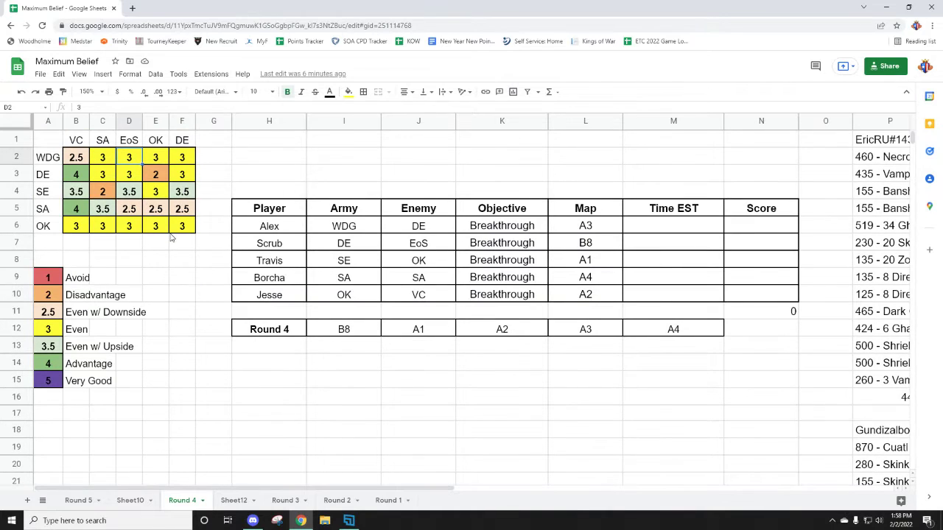
{"action": "left_click", "coordinate": [182, 257]}
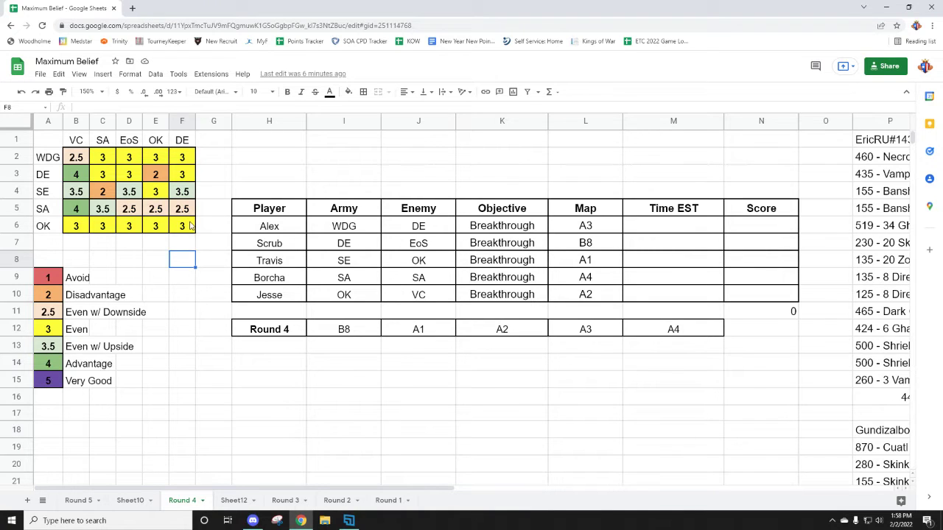
Step: Review the full Round 4 score grid, its army labels and the empty rows 7 and 8 beneath it
{"action": "left_click_drag", "start_coordinate": [81, 164], "coordinate": [182, 229]}
{"action": "left_click", "coordinate": [167, 258]}
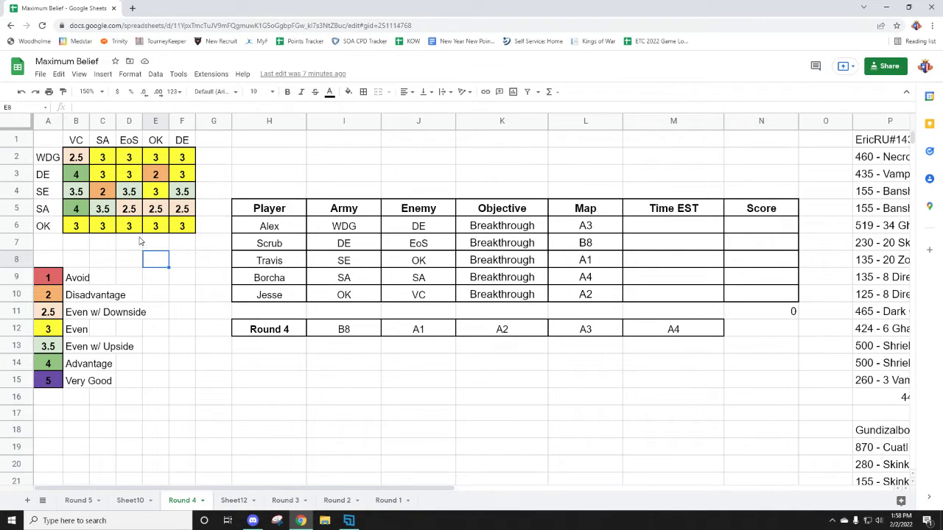
{"action": "left_click_drag", "start_coordinate": [48, 157], "coordinate": [54, 229]}
{"action": "left_click", "coordinate": [121, 276]}
{"action": "left_click_drag", "start_coordinate": [78, 259], "coordinate": [183, 245]}
Step: Look through the earlier round sheets and open the Round 3 sheet
{"action": "left_click", "coordinate": [337, 500]}
{"action": "left_click", "coordinate": [370, 500]}
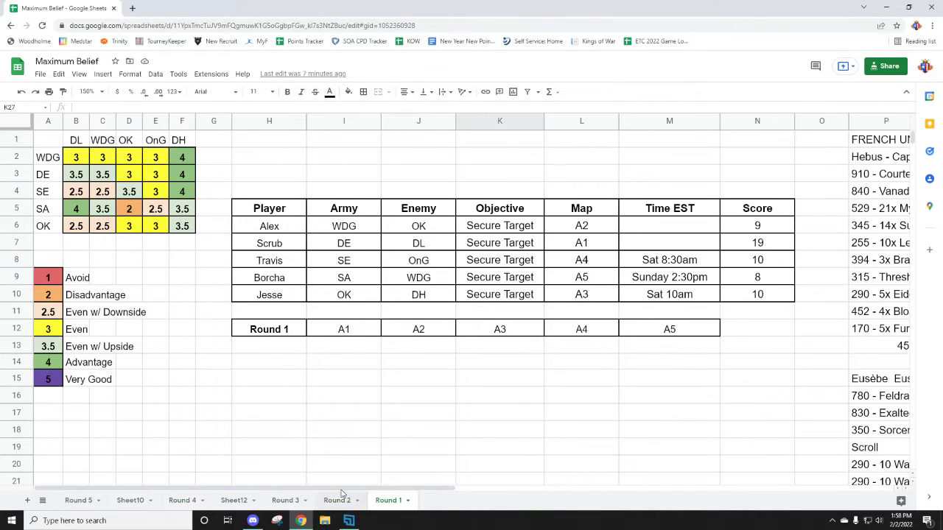
{"action": "left_click", "coordinate": [250, 500]}
{"action": "left_click", "coordinate": [280, 499]}
{"action": "left_click", "coordinate": [210, 347]}
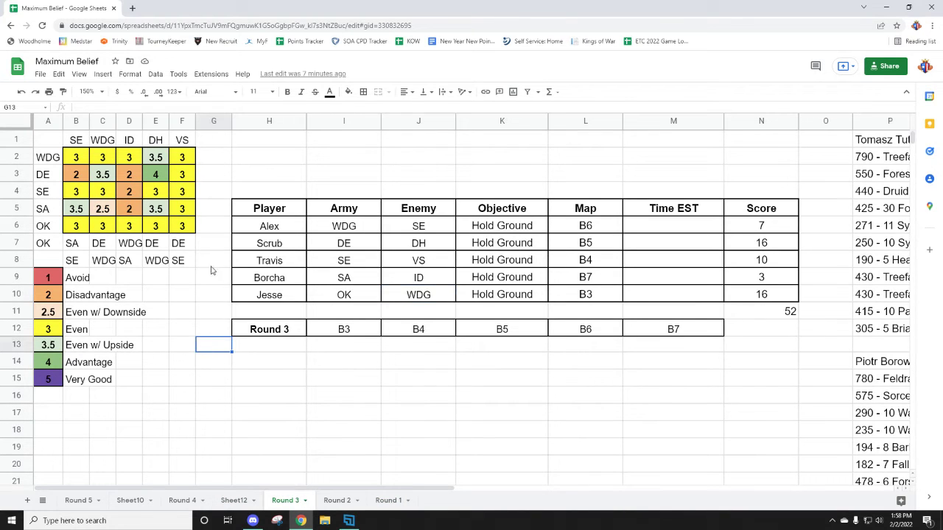
{"action": "left_click", "coordinate": [180, 409]}
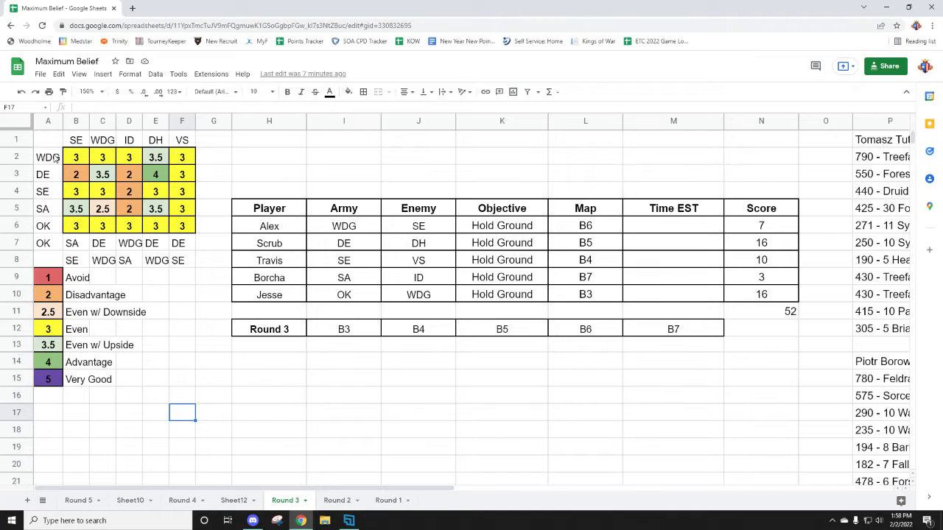
Step: Examine the Round 3 army labels and the pairing notes in rows 7 and 8 below the matchup matrix
{"action": "left_click_drag", "start_coordinate": [56, 159], "coordinate": [44, 242]}
{"action": "left_click", "coordinate": [127, 311]}
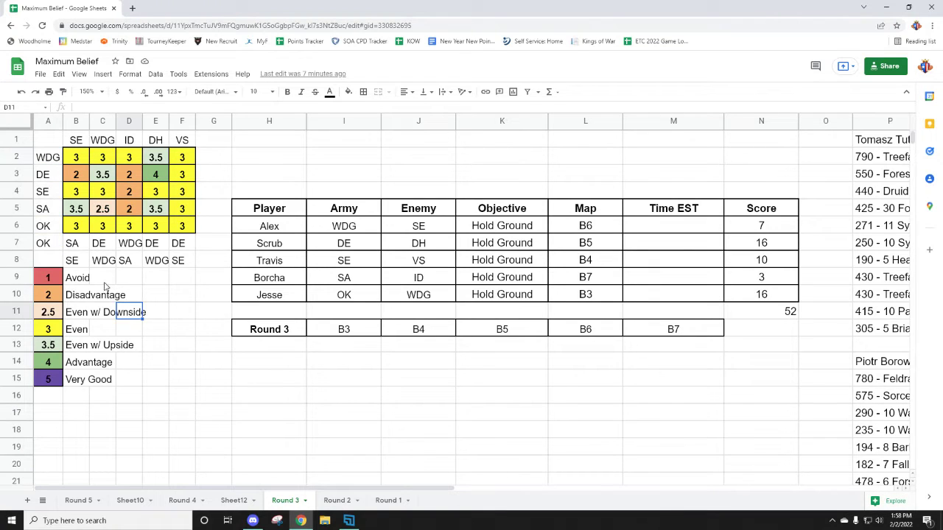
{"action": "left_click", "coordinate": [73, 245]}
{"action": "left_click", "coordinate": [77, 261]}
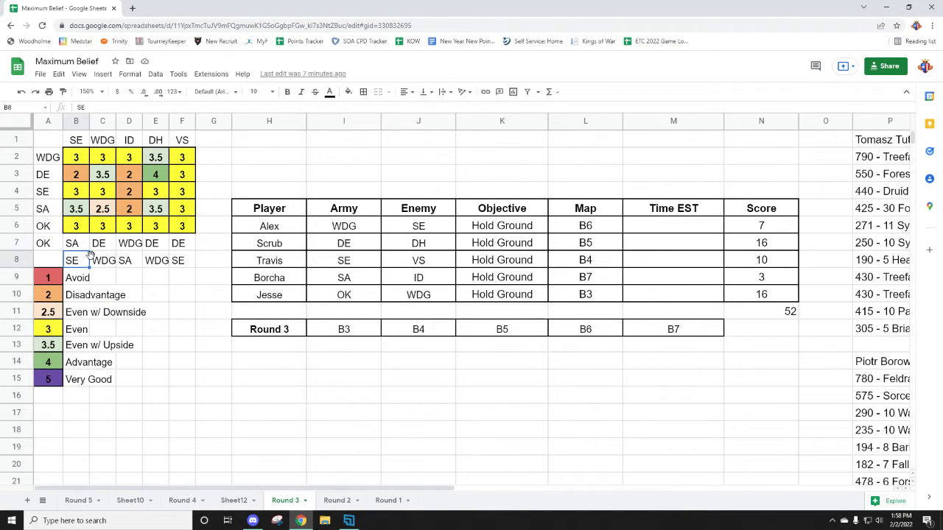
{"action": "left_click", "coordinate": [98, 261]}
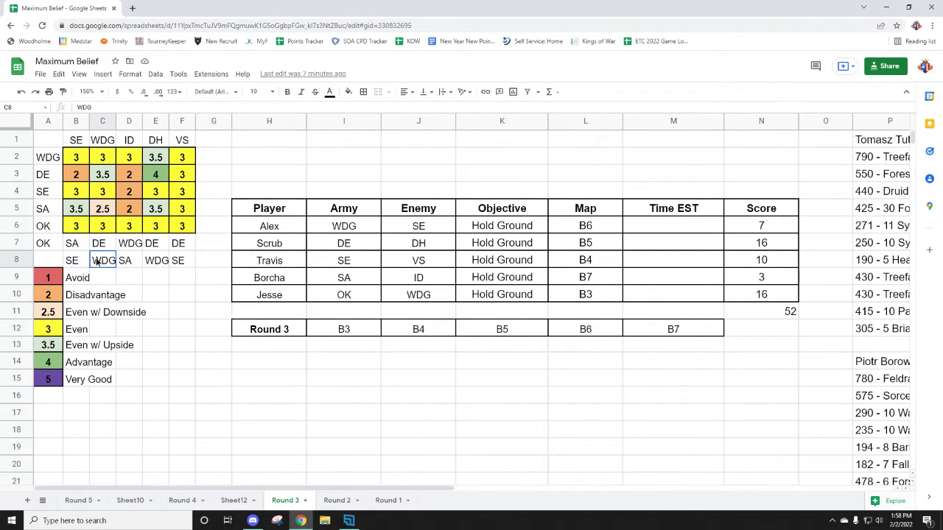
{"action": "left_click", "coordinate": [42, 242]}
{"action": "left_click", "coordinate": [174, 297]}
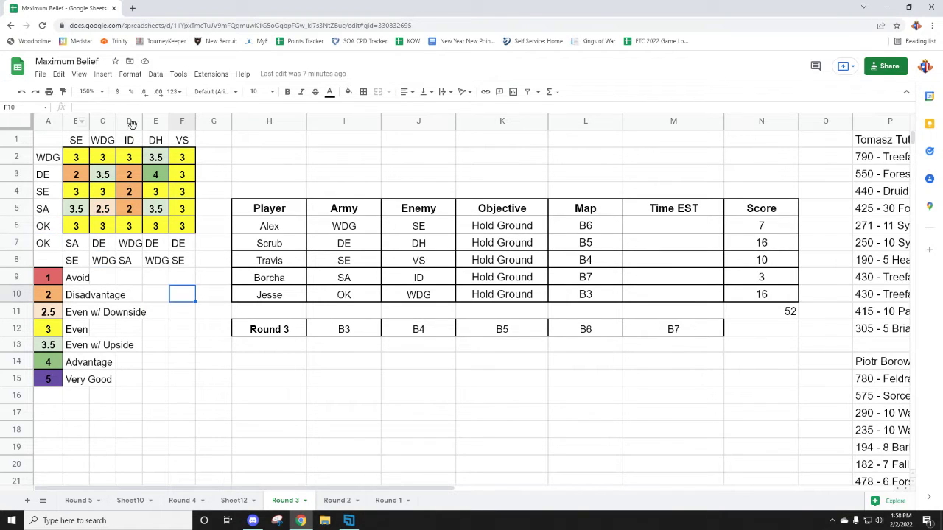
{"action": "left_click", "coordinate": [173, 346]}
{"action": "left_click", "coordinate": [185, 433]}
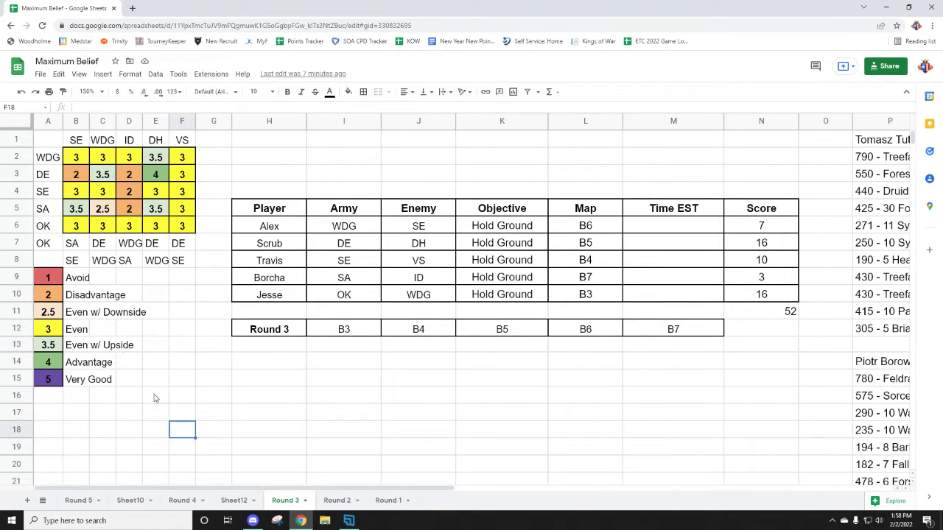
Step: Set the text colour of the OK entry in cell A7 of Round 3 to yellow
{"action": "left_click", "coordinate": [50, 243]}
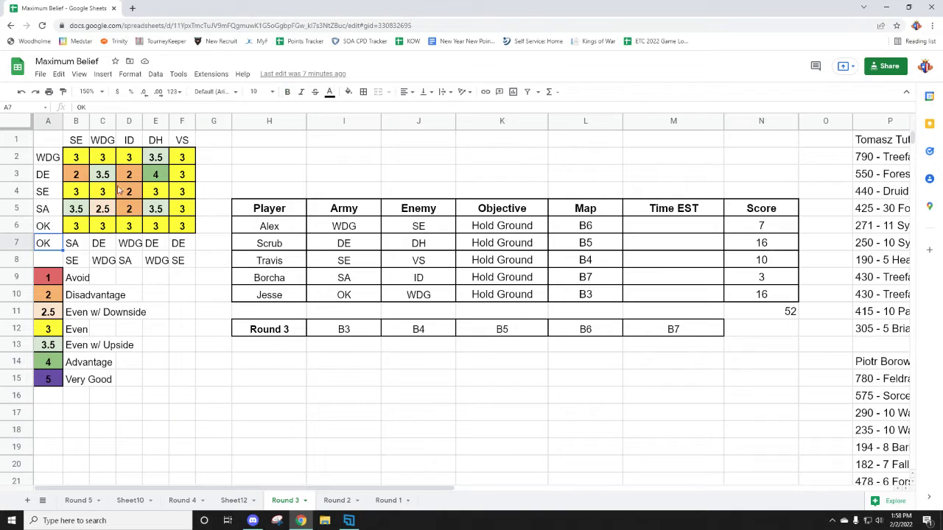
{"action": "left_click", "coordinate": [329, 92]}
{"action": "left_click", "coordinate": [366, 188]}
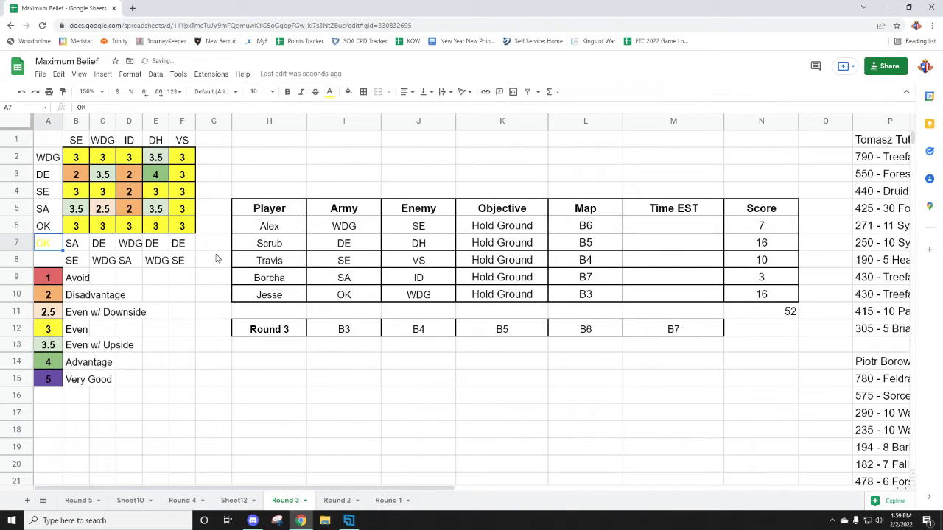
Step: Review the Round 3 score grid together with the OK entry in A7 and the pairing notes in rows 7 and 8
{"action": "left_click", "coordinate": [204, 346]}
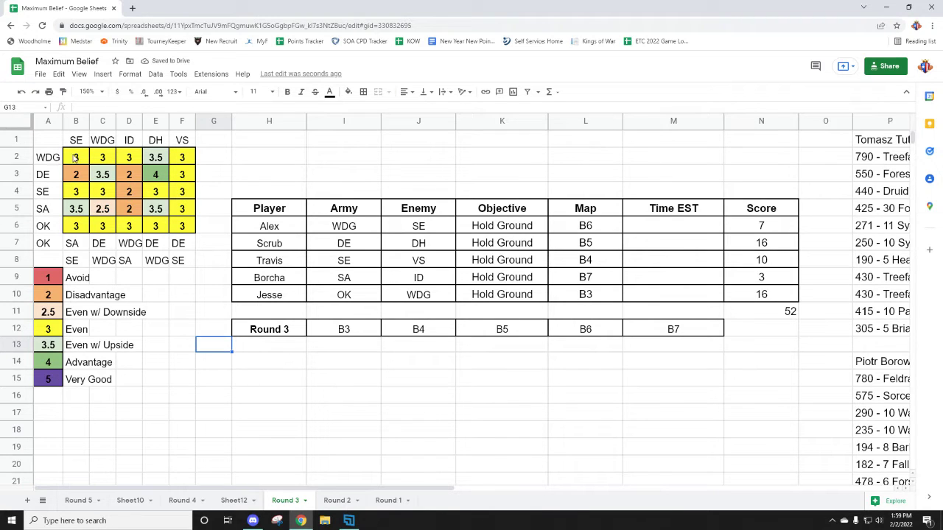
{"action": "left_click_drag", "start_coordinate": [75, 157], "coordinate": [184, 225]}
{"action": "left_click", "coordinate": [205, 293]}
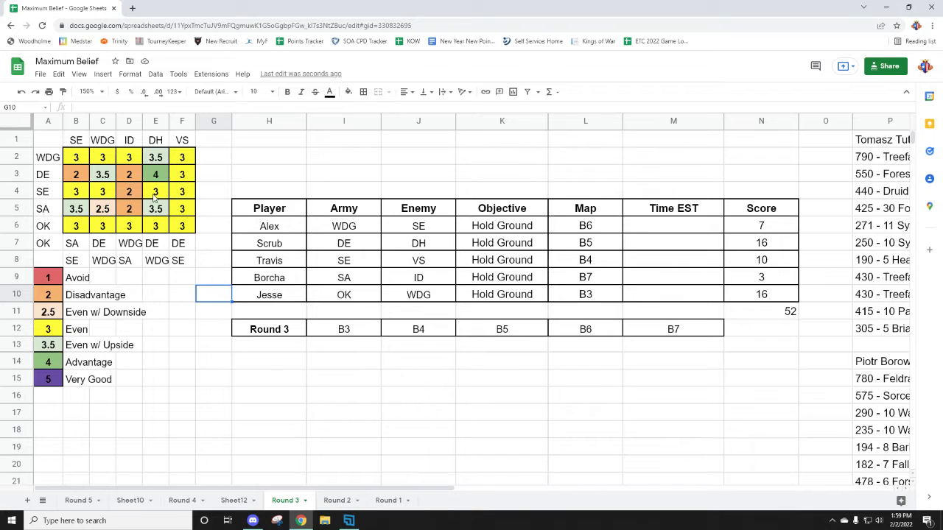
{"action": "left_click", "coordinate": [51, 250]}
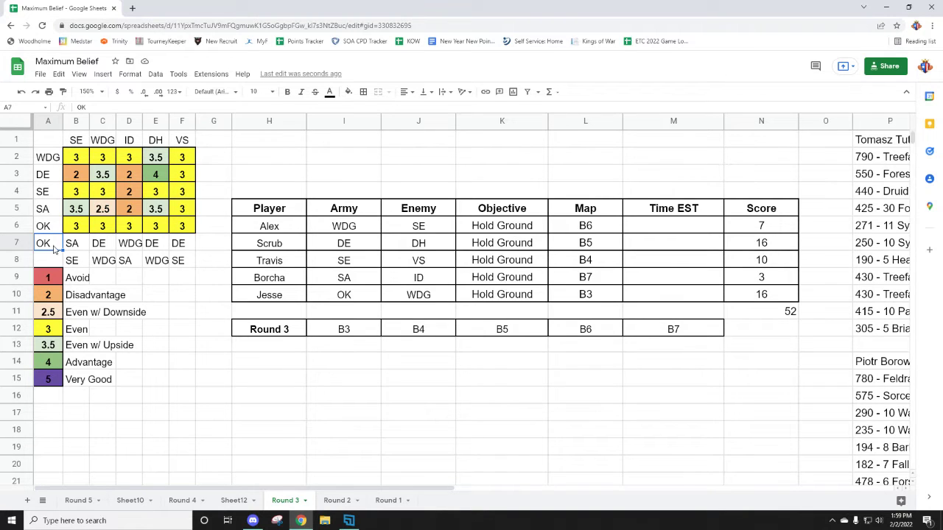
{"action": "left_click_drag", "start_coordinate": [74, 251], "coordinate": [162, 268]}
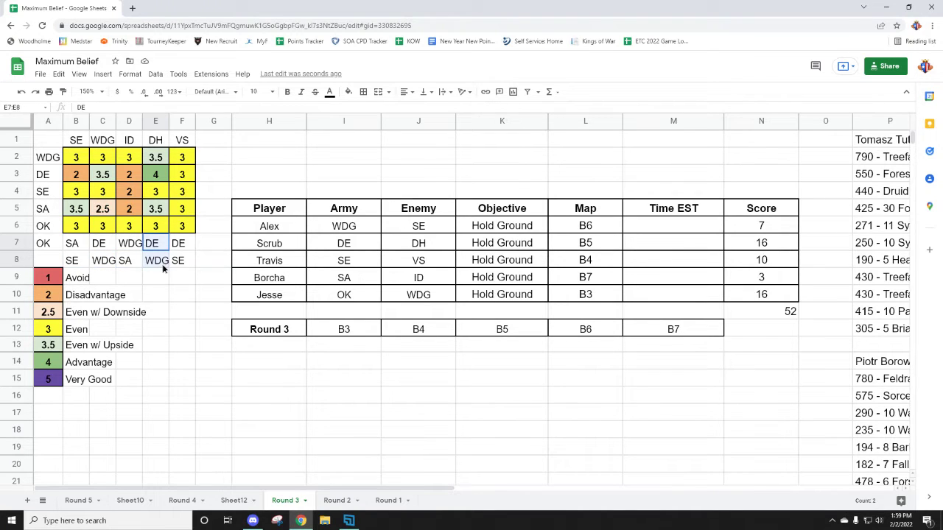
{"action": "left_click", "coordinate": [243, 327]}
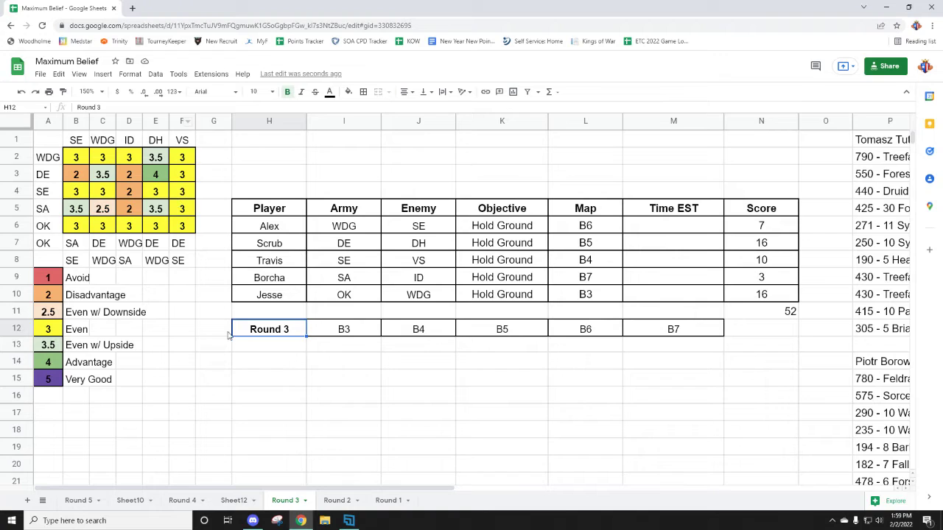
{"action": "left_click", "coordinate": [181, 361]}
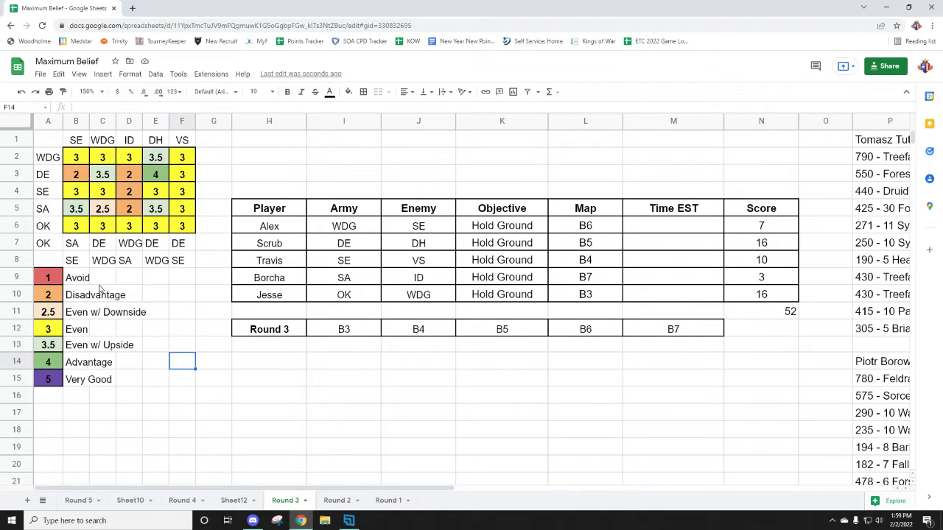
{"action": "left_click", "coordinate": [180, 296]}
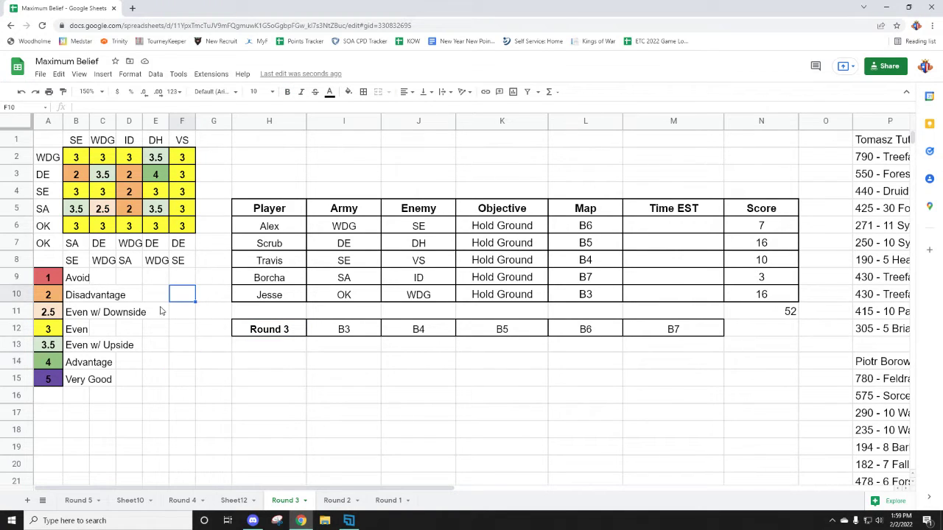
{"action": "left_click", "coordinate": [47, 251]}
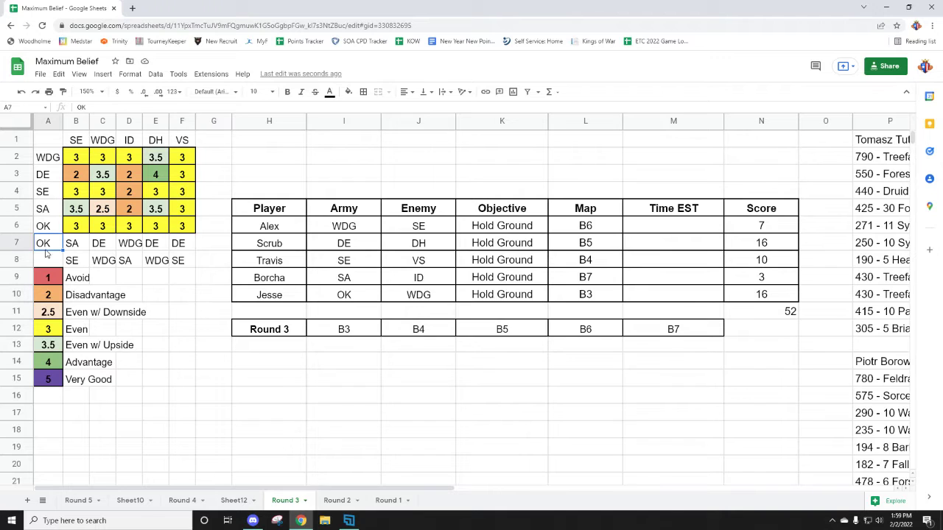
{"action": "left_click", "coordinate": [128, 315]}
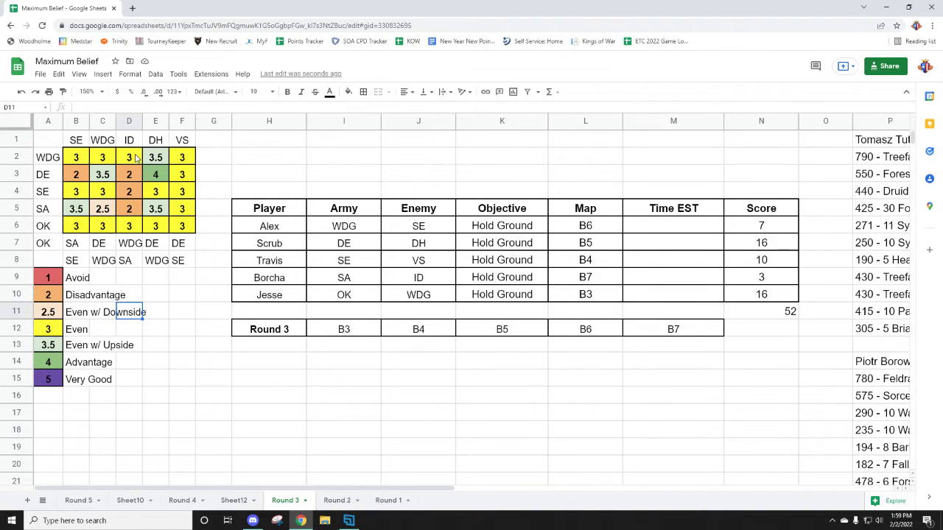
Step: Compare the scores in the ID column with its two pairing notes in cells D7 and D8
{"action": "left_click_drag", "start_coordinate": [136, 158], "coordinate": [129, 233]}
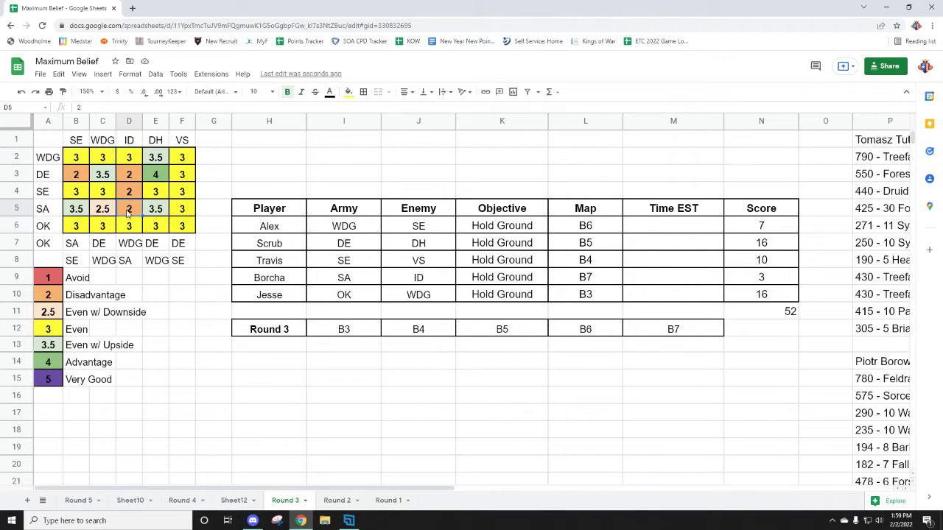
{"action": "left_click", "coordinate": [129, 246]}
{"action": "left_click_drag", "start_coordinate": [140, 158], "coordinate": [136, 246]}
{"action": "left_click", "coordinate": [155, 282]}
{"action": "left_click", "coordinate": [123, 244]}
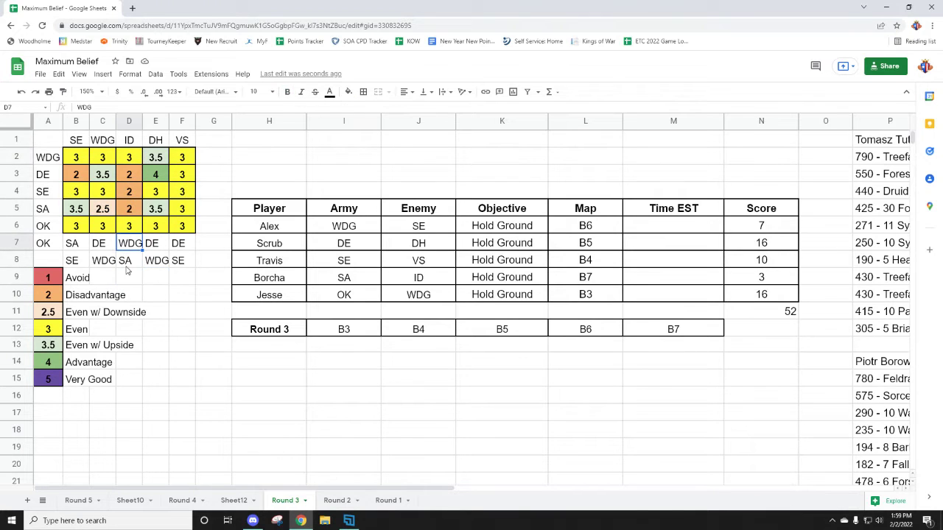
{"action": "left_click", "coordinate": [130, 256]}
Step: Examine the SA row and the OK row of the matchup matrix across all enemy armies
{"action": "left_click_drag", "start_coordinate": [73, 208], "coordinate": [184, 208]}
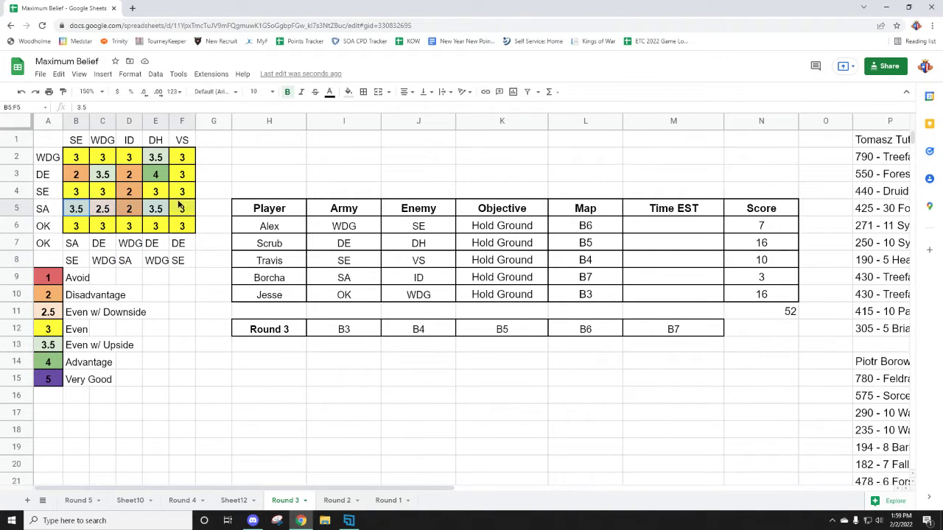
{"action": "left_click", "coordinate": [184, 260]}
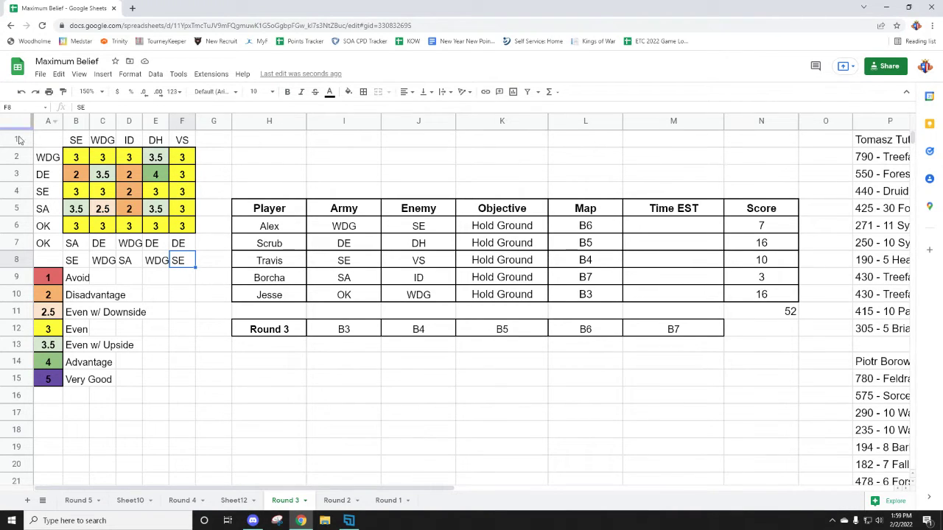
{"action": "left_click_drag", "start_coordinate": [84, 208], "coordinate": [168, 211]}
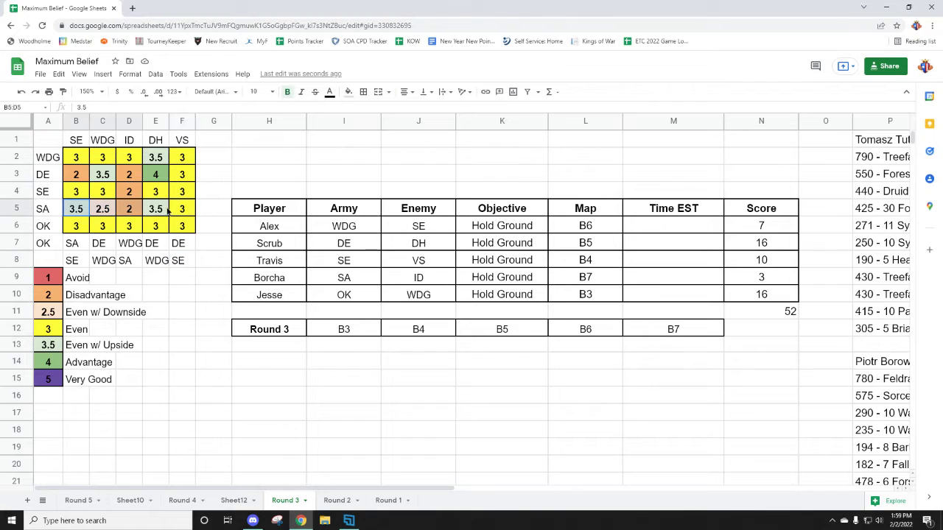
{"action": "left_click", "coordinate": [184, 278]}
{"action": "left_click_drag", "start_coordinate": [76, 225], "coordinate": [178, 227]}
{"action": "left_click", "coordinate": [135, 313]}
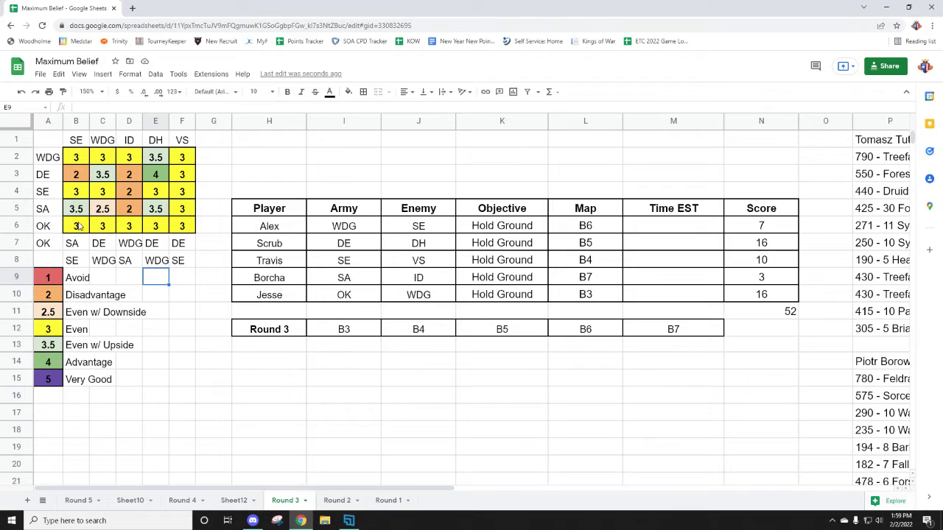
{"action": "left_click_drag", "start_coordinate": [81, 226], "coordinate": [182, 226]}
{"action": "left_click", "coordinate": [176, 301]}
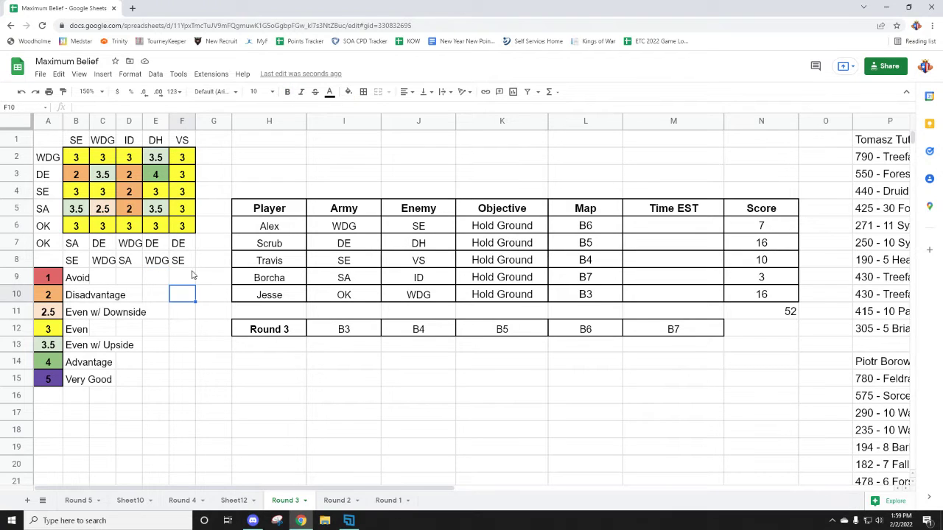
Step: Check the pairing notes in B7:F8 against the full score grid B2:F6
{"action": "left_click", "coordinate": [215, 412]}
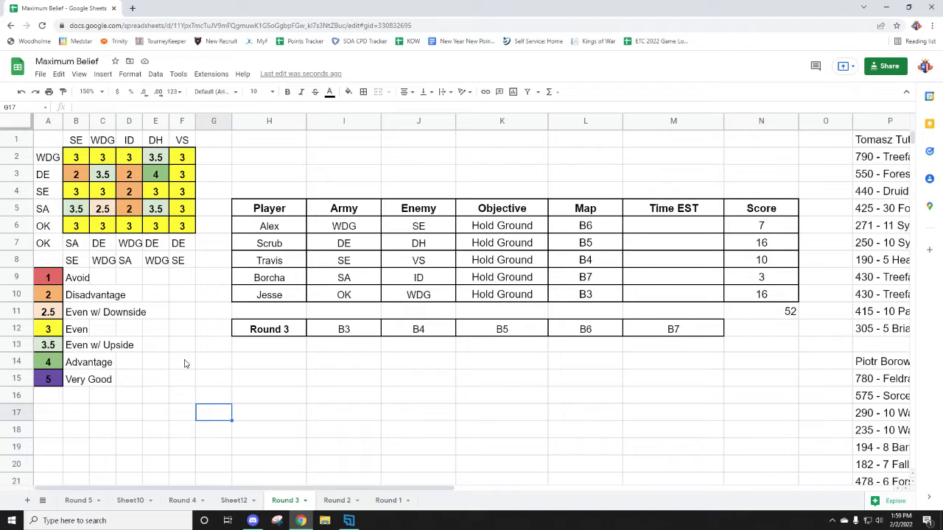
{"action": "left_click_drag", "start_coordinate": [175, 267], "coordinate": [78, 243]}
{"action": "left_click", "coordinate": [89, 307]}
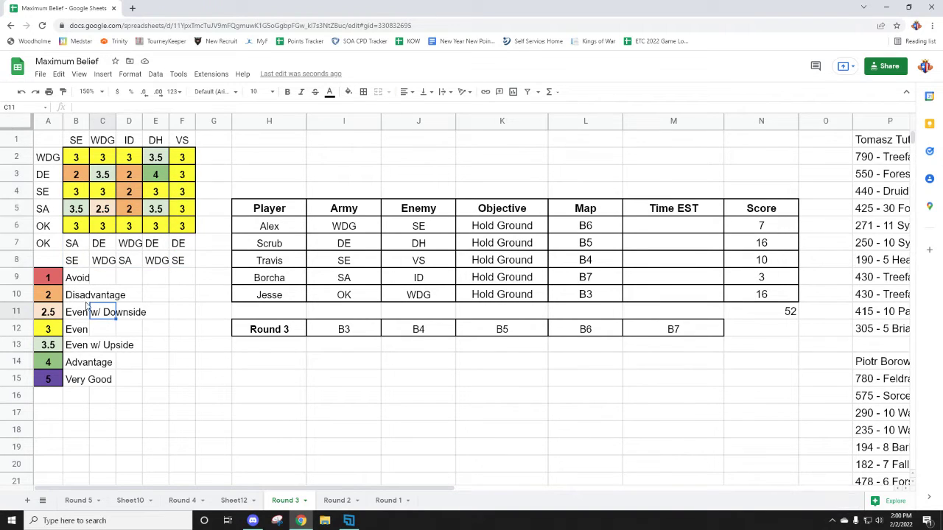
{"action": "left_click_drag", "start_coordinate": [84, 159], "coordinate": [182, 225]}
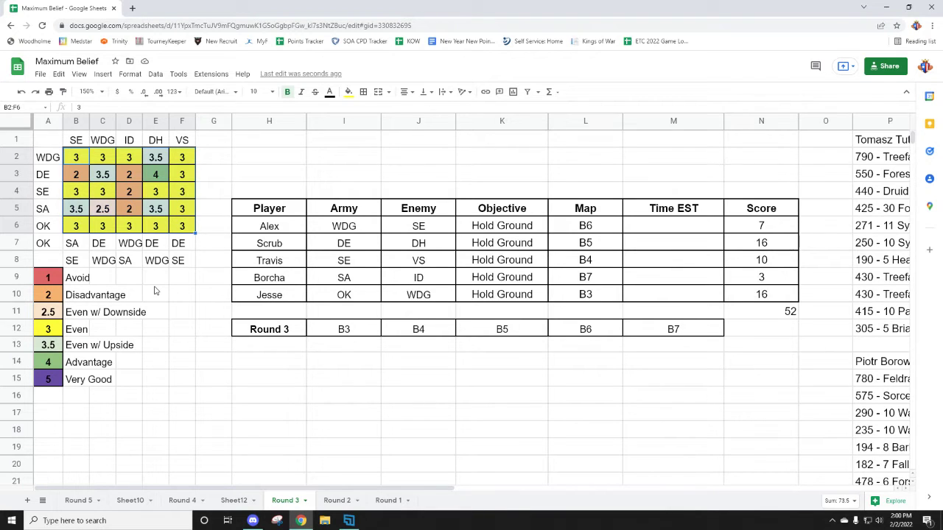
{"action": "left_click", "coordinate": [140, 230]}
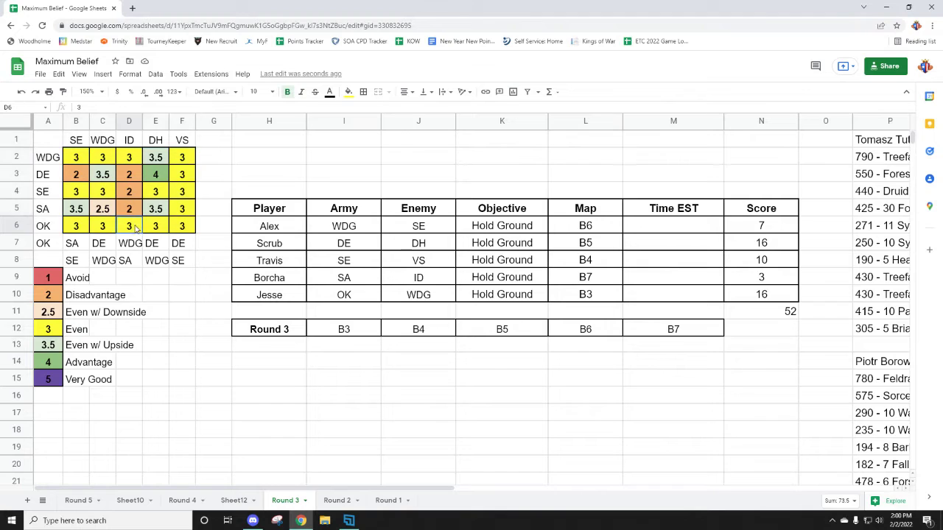
{"action": "left_click", "coordinate": [147, 311]}
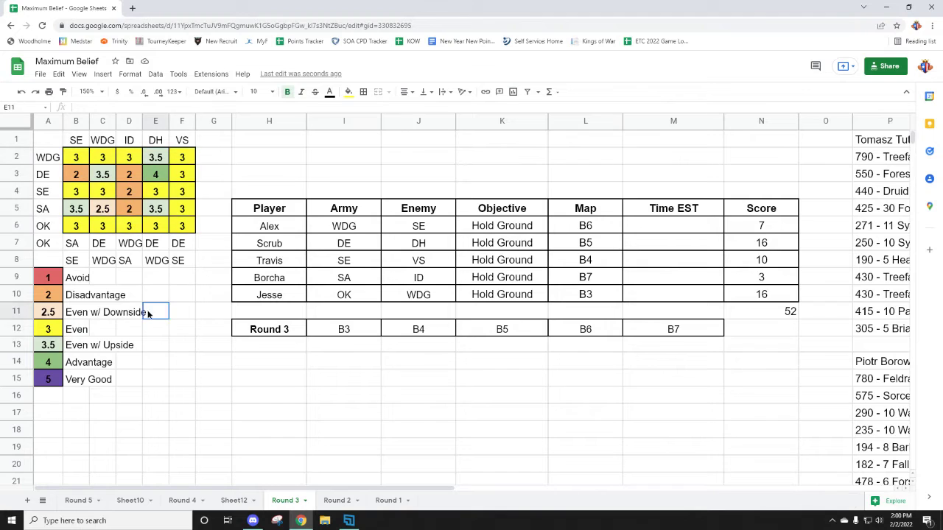
{"action": "left_click", "coordinate": [223, 243]}
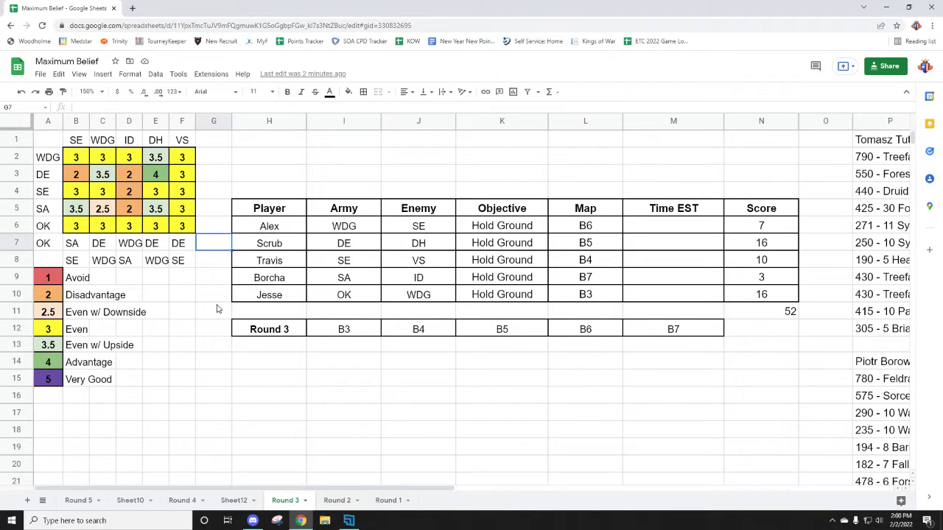
Step: Compare the WDG and OK rows with the SE and VS columns of the matchup matrix
{"action": "left_click_drag", "start_coordinate": [96, 157], "coordinate": [182, 157]}
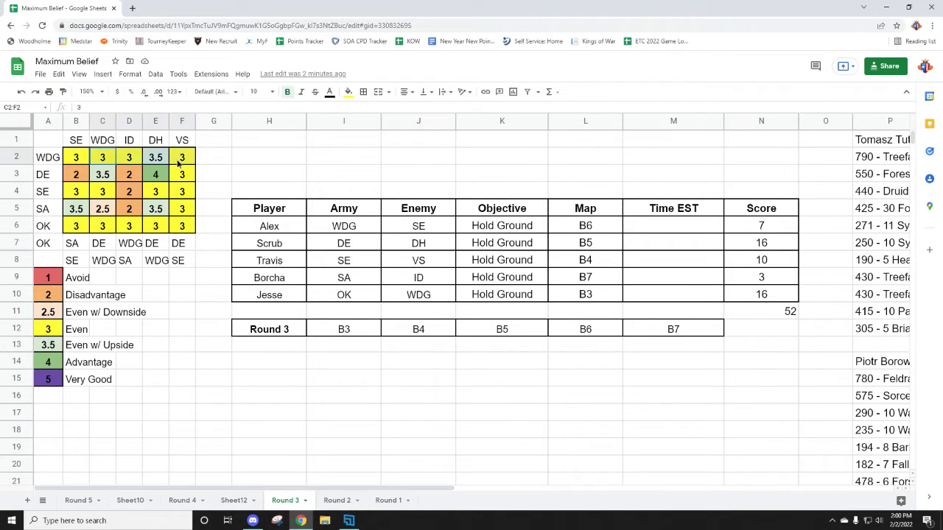
{"action": "left_click", "coordinate": [185, 361]}
{"action": "left_click", "coordinate": [134, 280]}
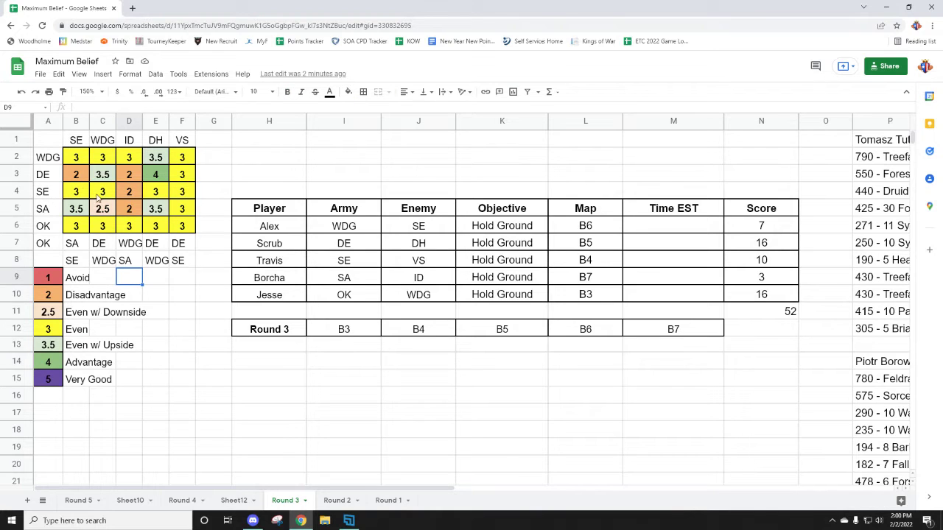
{"action": "left_click", "coordinate": [79, 174]}
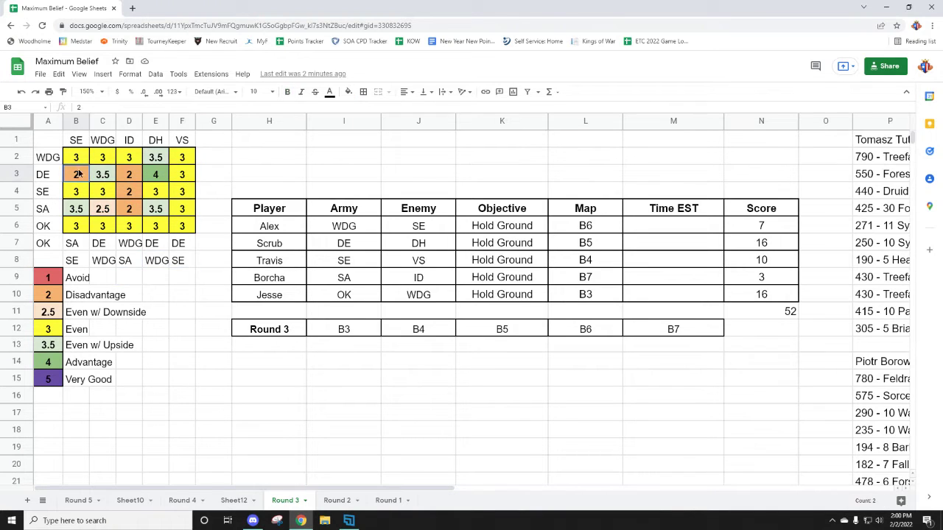
{"action": "left_click", "coordinate": [127, 162]}
{"action": "left_click", "coordinate": [176, 293]}
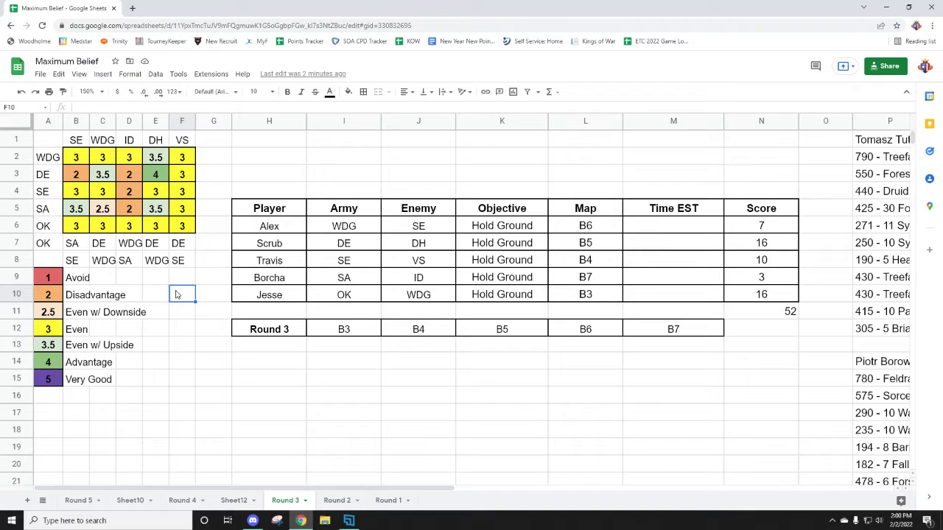
{"action": "left_click_drag", "start_coordinate": [77, 231], "coordinate": [184, 237]}
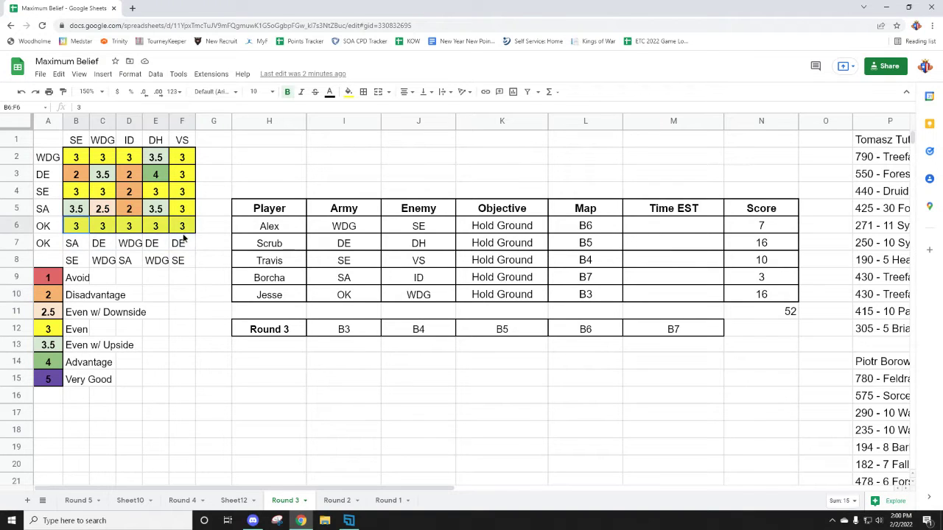
{"action": "left_click_drag", "start_coordinate": [76, 157], "coordinate": [88, 237]}
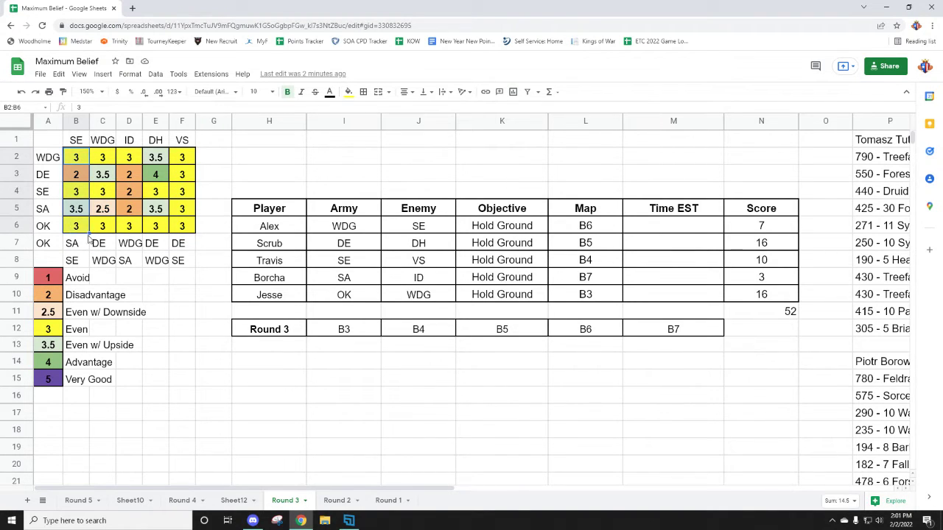
{"action": "left_click", "coordinate": [156, 294]}
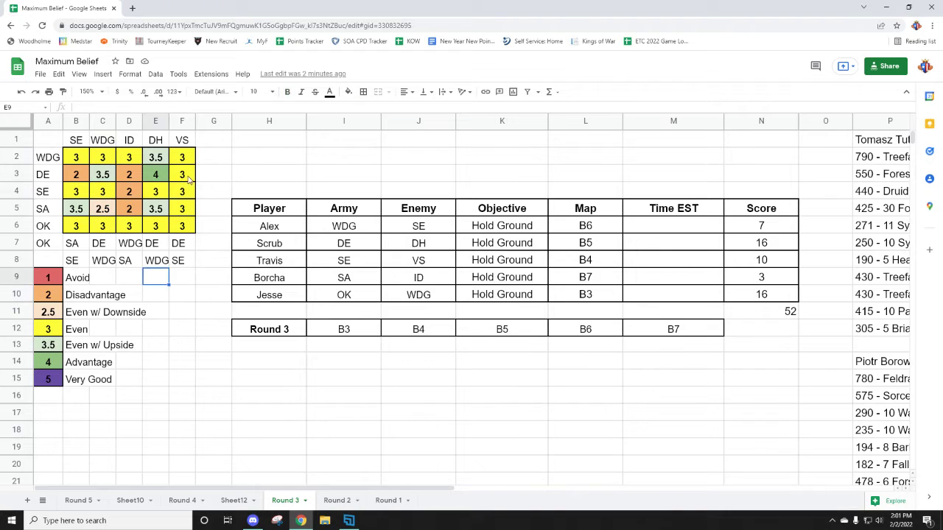
{"action": "left_click_drag", "start_coordinate": [189, 178], "coordinate": [185, 258]}
{"action": "left_click", "coordinate": [184, 295]}
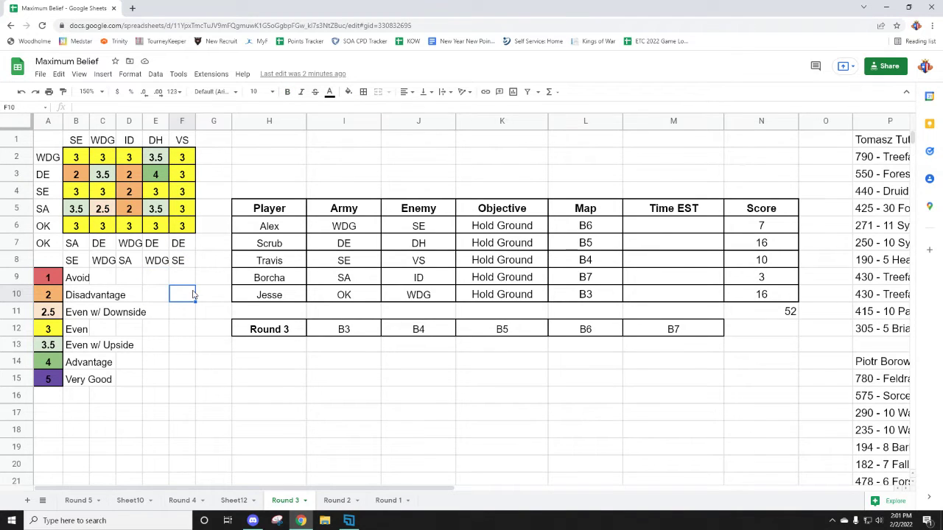
Step: Examine the OK row and the DH and WDG columns alongside the OK army's entry in the pairing table
{"action": "left_click_drag", "start_coordinate": [182, 229], "coordinate": [76, 227]}
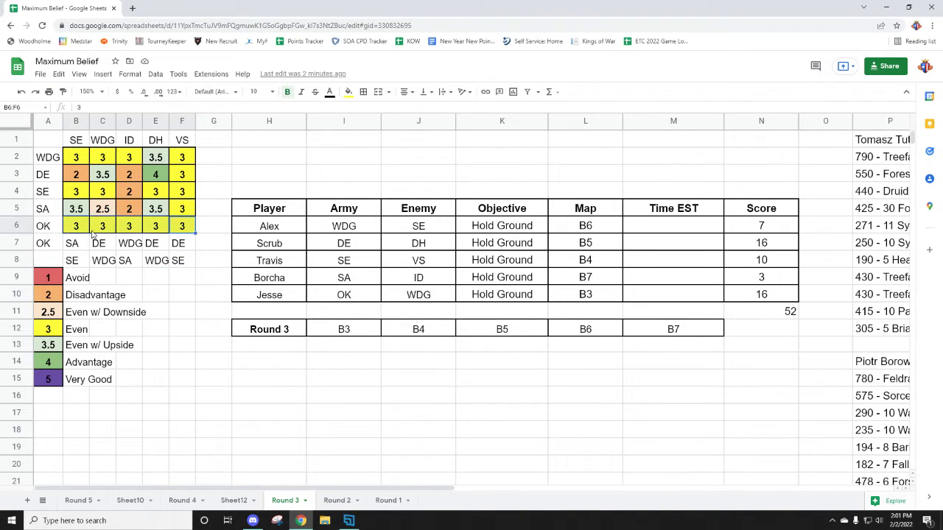
{"action": "left_click_drag", "start_coordinate": [156, 230], "coordinate": [161, 158]}
{"action": "left_click", "coordinate": [157, 230]}
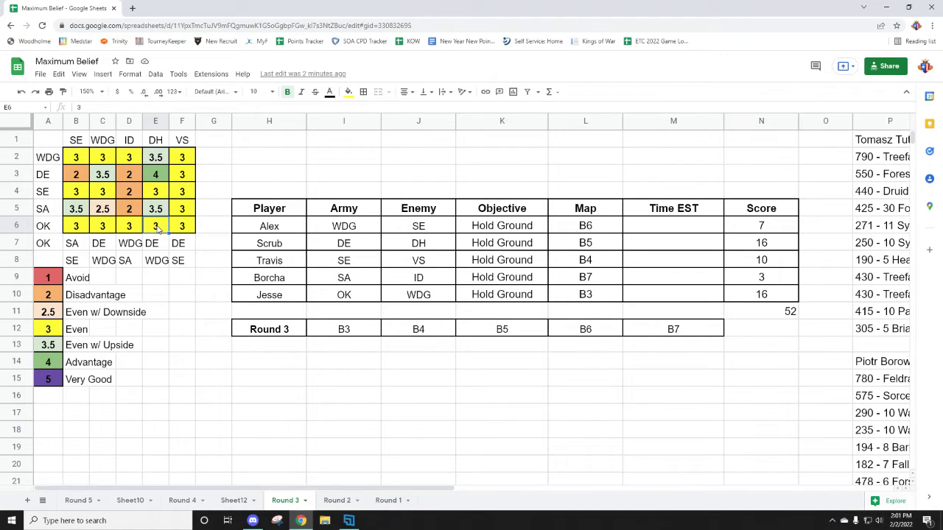
{"action": "left_click", "coordinate": [291, 298]}
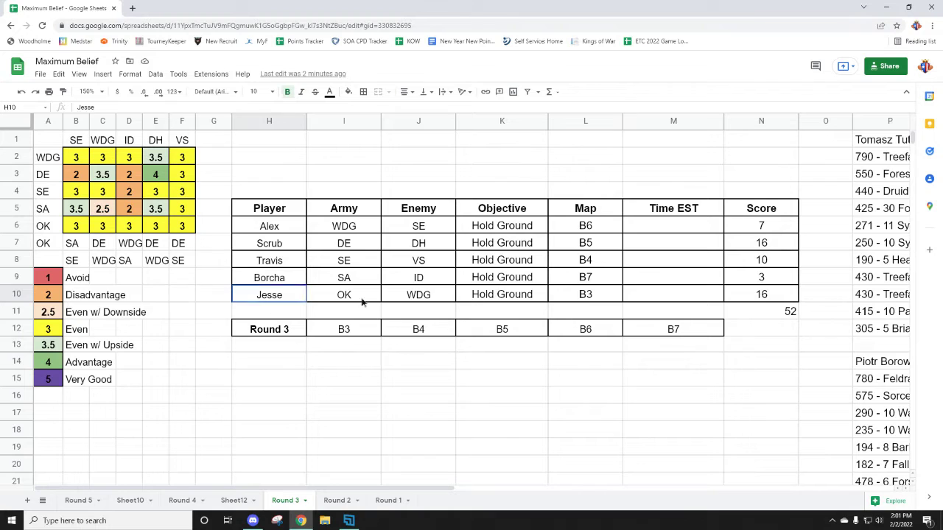
{"action": "left_click_drag", "start_coordinate": [107, 157], "coordinate": [101, 183]}
{"action": "left_click", "coordinate": [206, 288]}
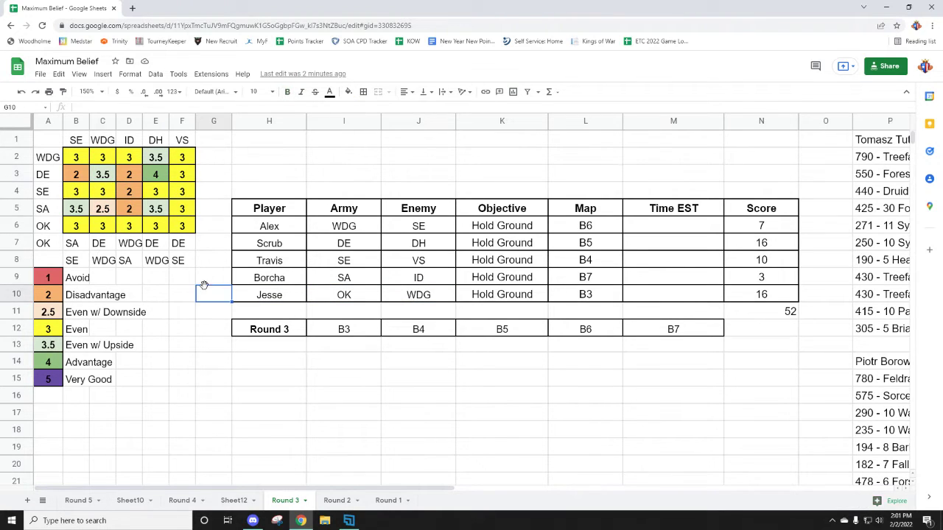
{"action": "left_click", "coordinate": [183, 333]}
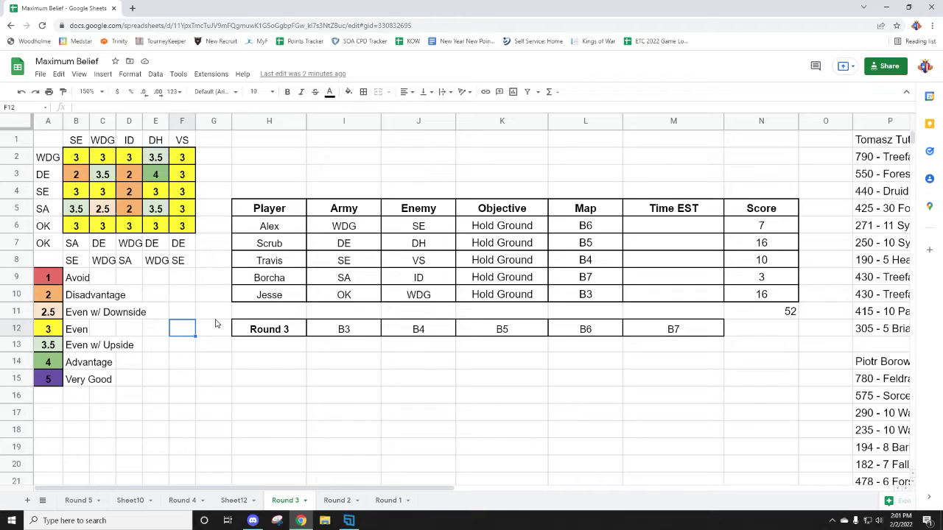
Step: Point out the WDG row of the Round 3 matchup matrix and the SE pairing note in F8
{"action": "left_click", "coordinate": [158, 300]}
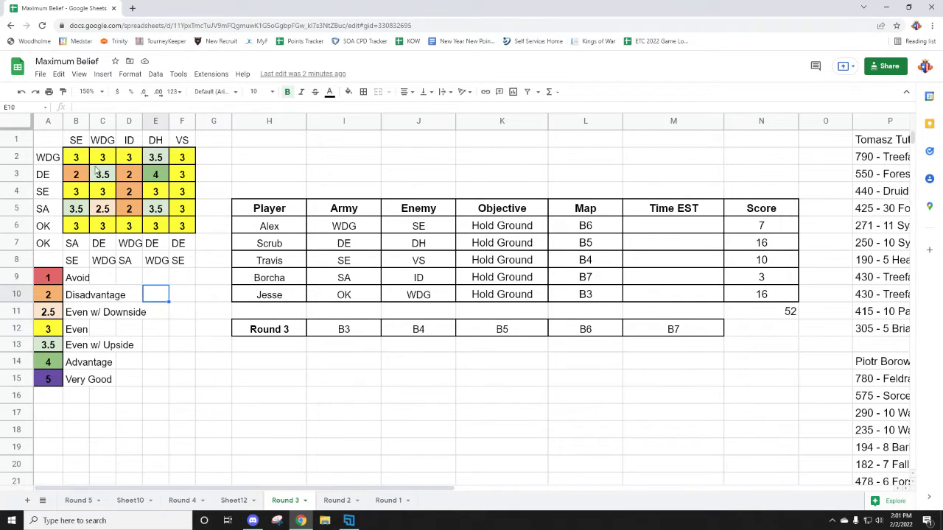
{"action": "left_click_drag", "start_coordinate": [95, 169], "coordinate": [184, 157]}
{"action": "left_click", "coordinate": [182, 260]}
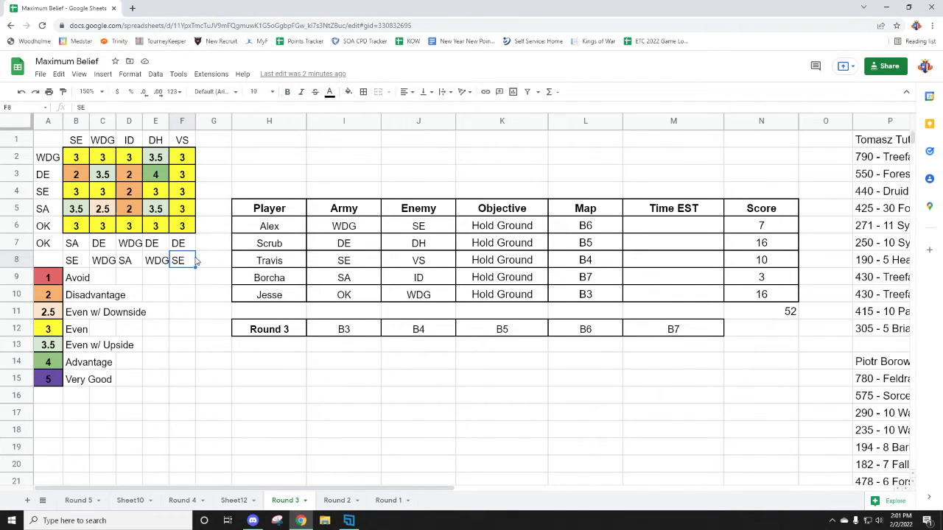
{"action": "left_click", "coordinate": [189, 311]}
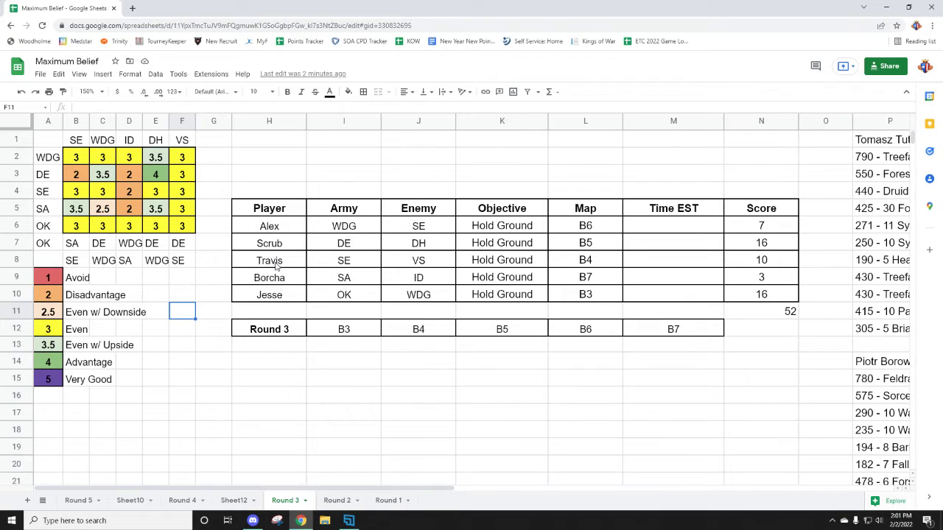
Step: Open the blank Sheet12 sheet
{"action": "left_click", "coordinate": [243, 501]}
{"action": "left_click", "coordinate": [231, 372]}
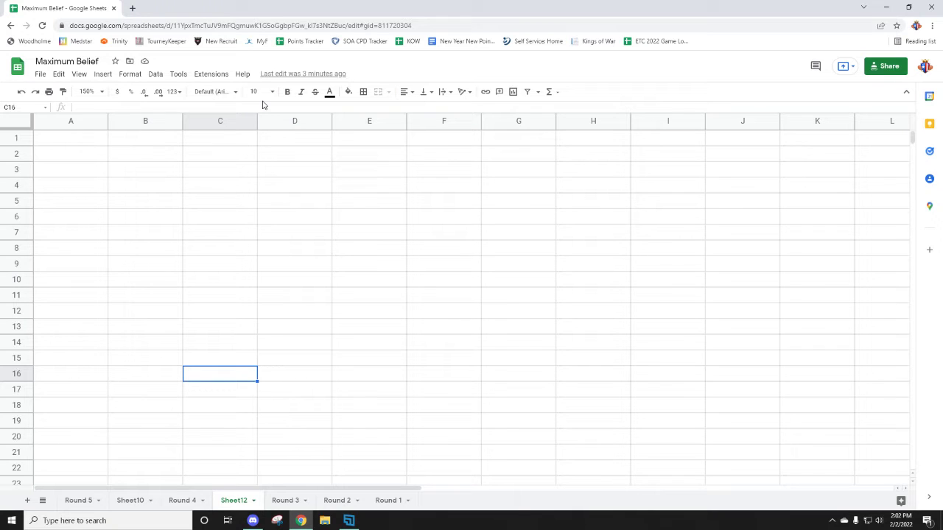
{"action": "left_click", "coordinate": [106, 149]}
{"action": "left_click", "coordinate": [156, 174]}
{"action": "left_click", "coordinate": [212, 234]}
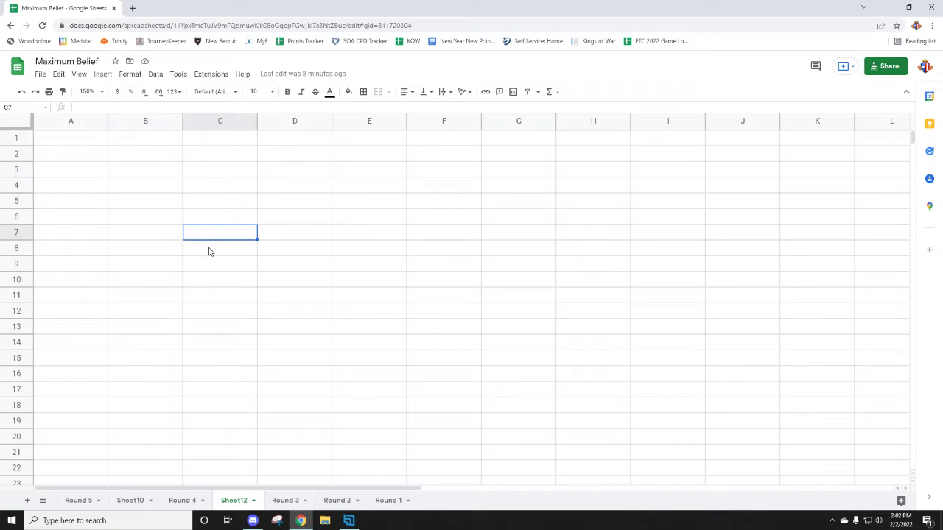
{"action": "left_click", "coordinate": [217, 220]}
{"action": "key", "text": "ctrl+c"}
{"action": "left_click", "coordinate": [127, 200]}
{"action": "left_click", "coordinate": [92, 184]}
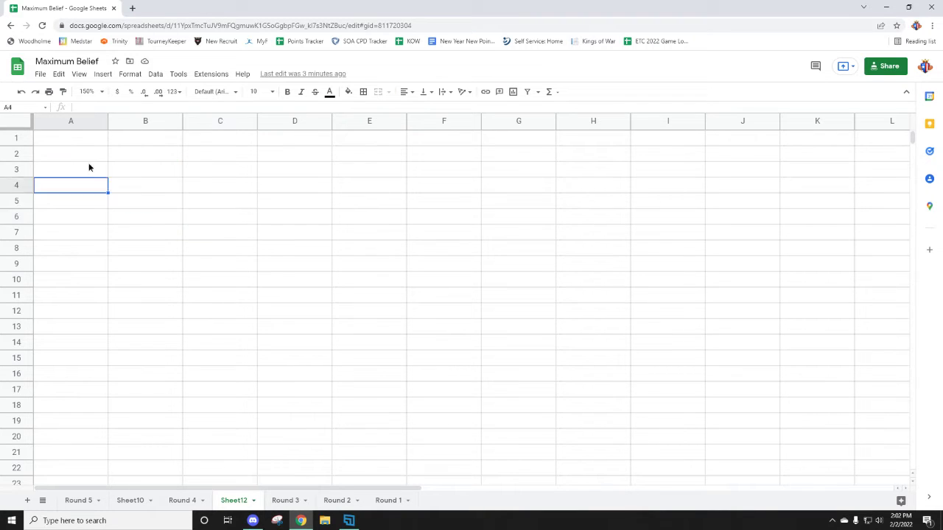
{"action": "left_click", "coordinate": [87, 169]}
{"action": "left_click", "coordinate": [159, 238]}
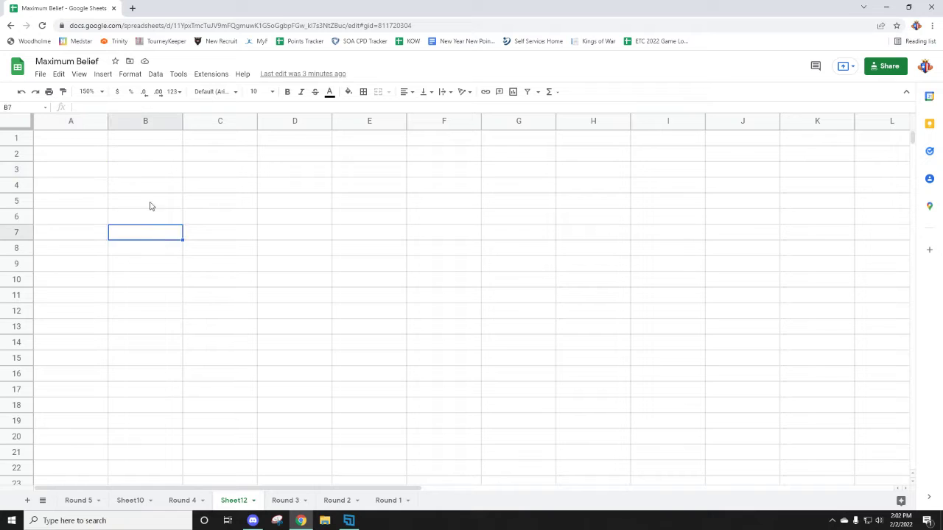
{"action": "left_click", "coordinate": [140, 171]}
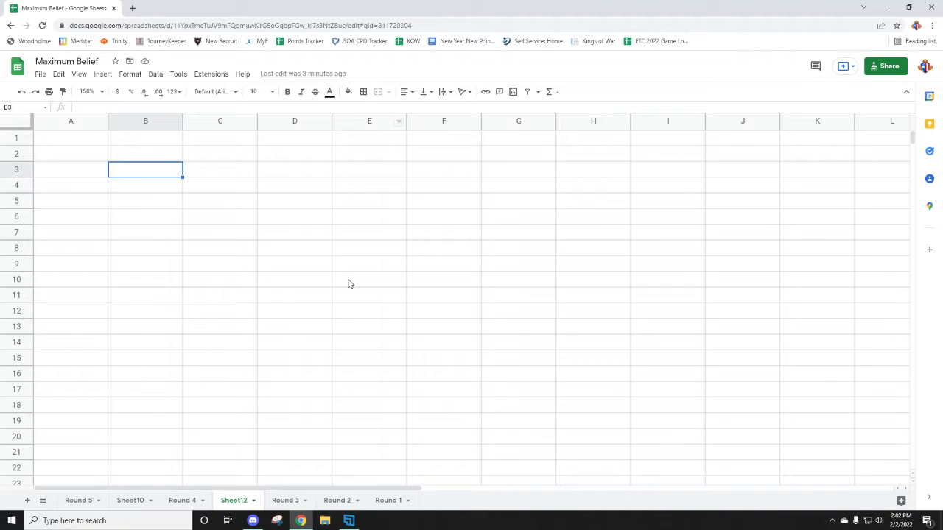
Step: Copy the rating legend A9:C15 from the Round 4 sheet into Sheet12, starting at cell A4
{"action": "left_click", "coordinate": [187, 501]}
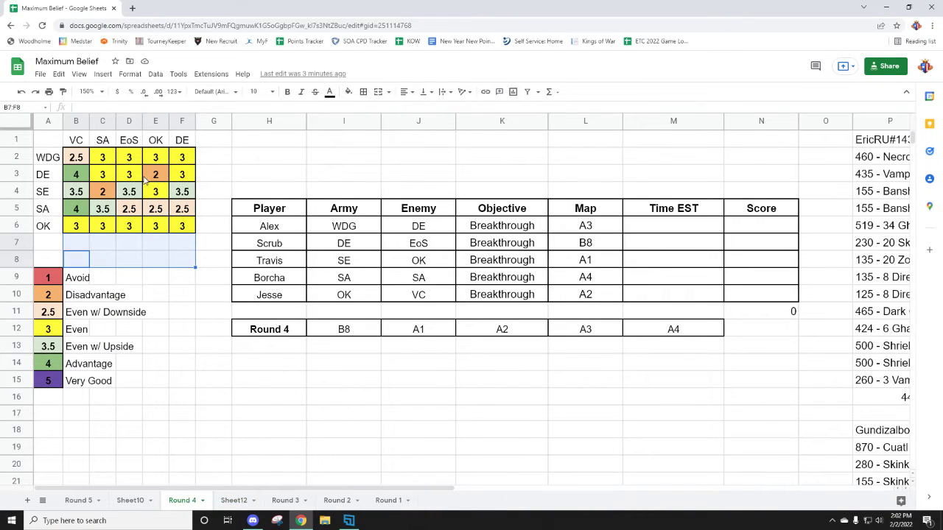
{"action": "left_click_drag", "start_coordinate": [58, 280], "coordinate": [119, 383]}
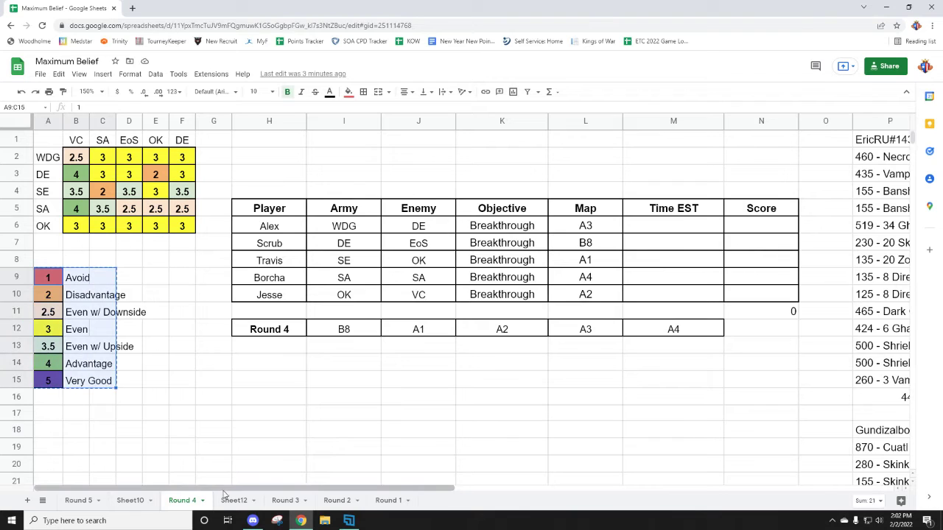
{"action": "left_click", "coordinate": [224, 498]}
{"action": "left_click", "coordinate": [73, 184]}
Step: Copy the yellow 3 rating from the legend into cells E5 and E6
{"action": "key", "text": "Left"}
{"action": "key", "text": "Left"}
{"action": "key", "text": "Down"}
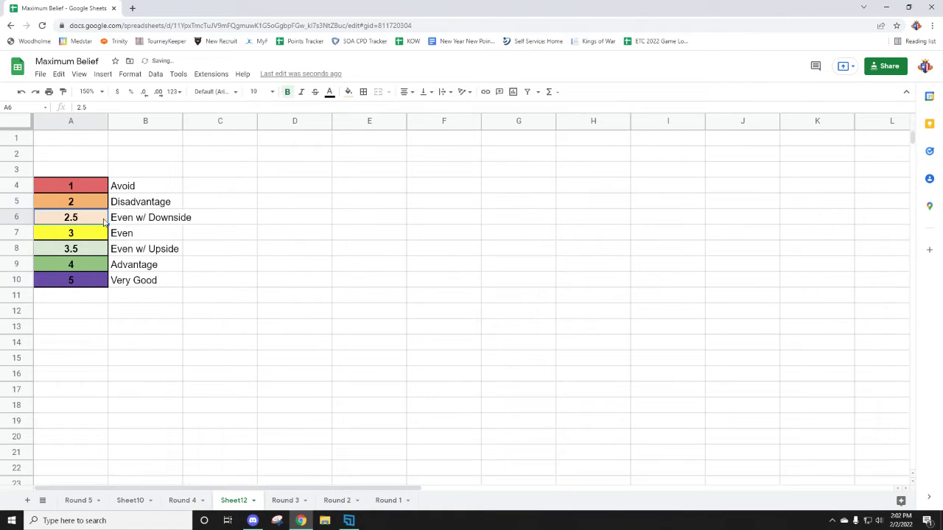
{"action": "key", "text": "ctrl+c"}
{"action": "key", "text": "Up"}
{"action": "key", "text": "Right"}
{"action": "key", "text": "Right"}
{"action": "key", "text": "Right"}
{"action": "key", "text": "Right"}
{"action": "key", "text": "ctrl+v"}
{"action": "key", "text": "Down"}
{"action": "key", "text": "ctrl+v"}
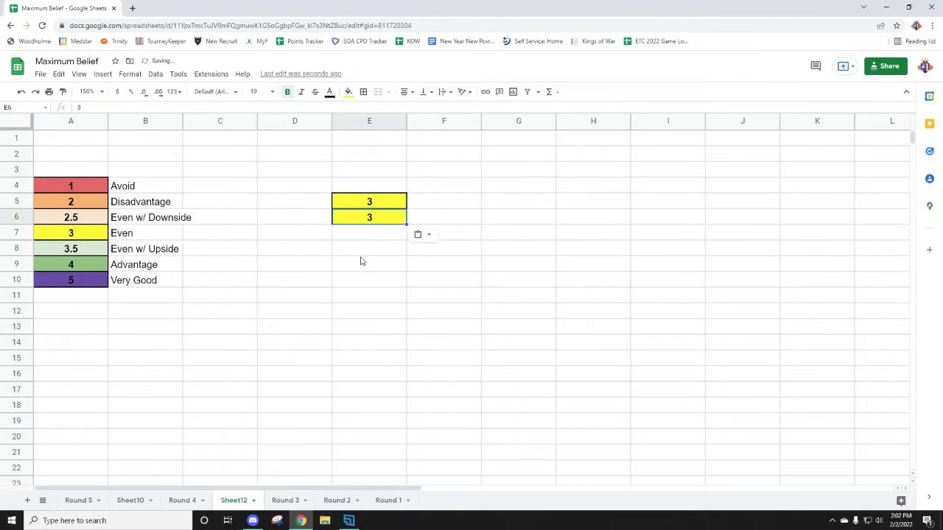
Step: Copy the green 4 rating from the legend into cell E7
{"action": "key", "text": "Down"}
{"action": "key", "text": "Down"}
{"action": "key", "text": "Down"}
{"action": "key", "text": "Left"}
{"action": "key", "text": "Left"}
{"action": "key", "text": "Left"}
{"action": "key", "text": "Left"}
{"action": "key", "text": "ctrl+c"}
{"action": "key", "text": "Right"}
{"action": "key", "text": "Right"}
{"action": "key", "text": "Right"}
{"action": "key", "text": "Right"}
{"action": "key", "text": "Up"}
{"action": "key", "text": "Up"}
{"action": "key", "text": "ctrl+v"}
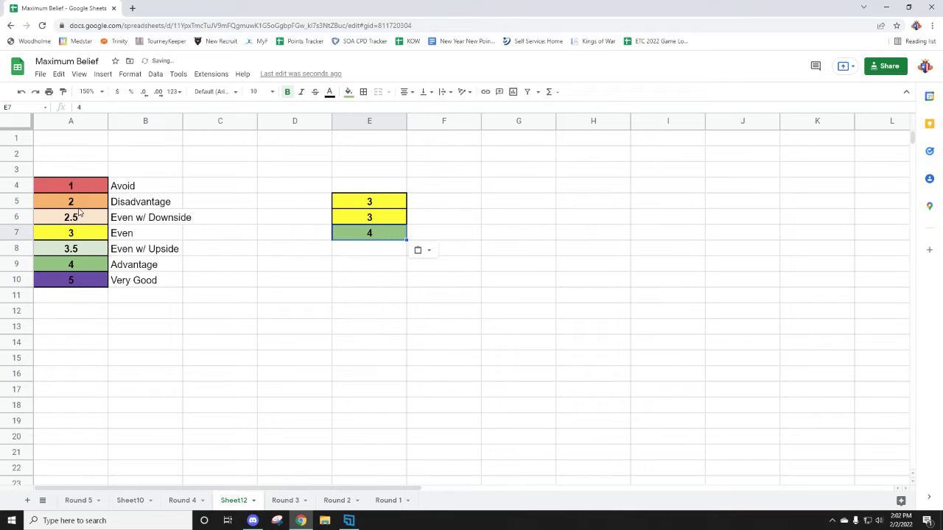
Step: Copy the orange 2 rating from the legend into cell E4
{"action": "left_click", "coordinate": [78, 207]}
{"action": "key", "text": "ctrl+c"}
{"action": "left_click", "coordinate": [374, 192]}
{"action": "key", "text": "ctrl+v"}
{"action": "left_click", "coordinate": [451, 297]}
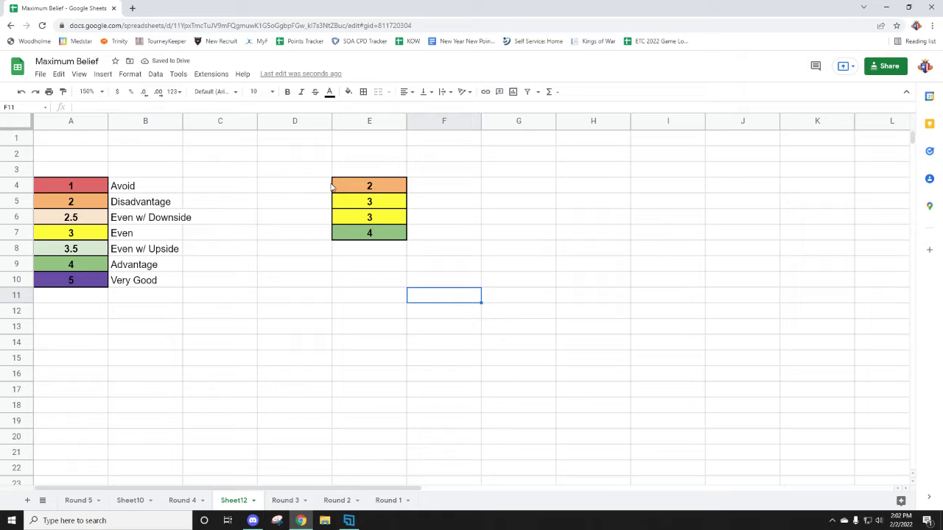
{"action": "left_click_drag", "start_coordinate": [304, 190], "coordinate": [293, 229]}
{"action": "left_click", "coordinate": [369, 294]}
{"action": "left_click_drag", "start_coordinate": [295, 186], "coordinate": [301, 230]}
{"action": "left_click", "coordinate": [292, 168]}
{"action": "left_click", "coordinate": [372, 184]}
{"action": "left_click", "coordinate": [303, 156]}
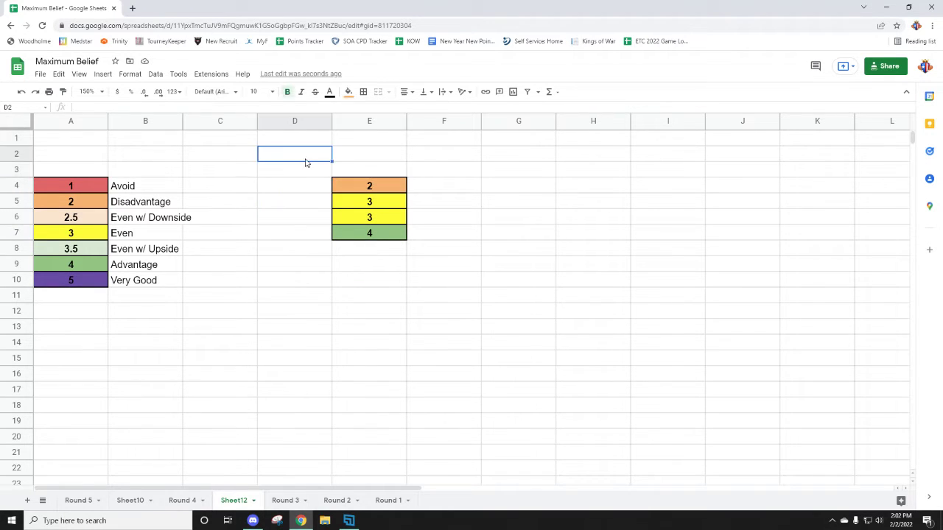
Step: Add the headings Team 1 in D3 and Team 2 in F3 on either side of the rating column
{"action": "left_click", "coordinate": [299, 171]}
{"action": "type", "text": "Team 1"}
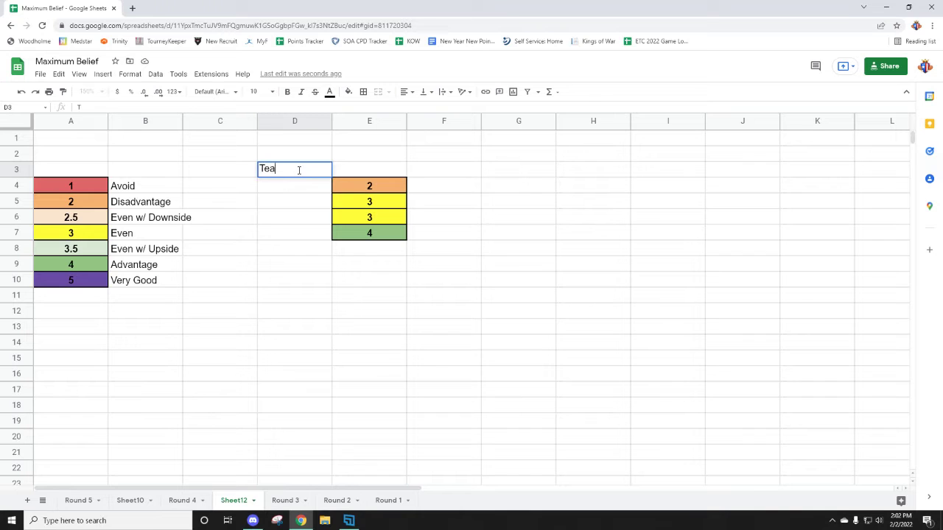
{"action": "key", "text": "Return"}
{"action": "key", "text": "Right"}
{"action": "key", "text": "Right"}
{"action": "key", "text": "Up"}
{"action": "type", "text": "Th"}
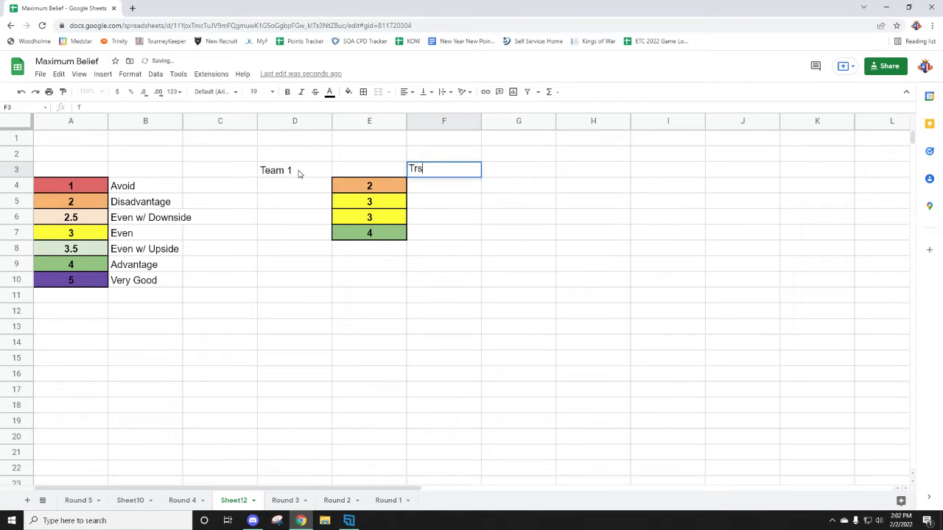
{"action": "key", "text": "BackSpace"}
{"action": "type", "text": "eam 2"}
{"action": "key", "text": "Return"}
{"action": "key", "text": "Left"}
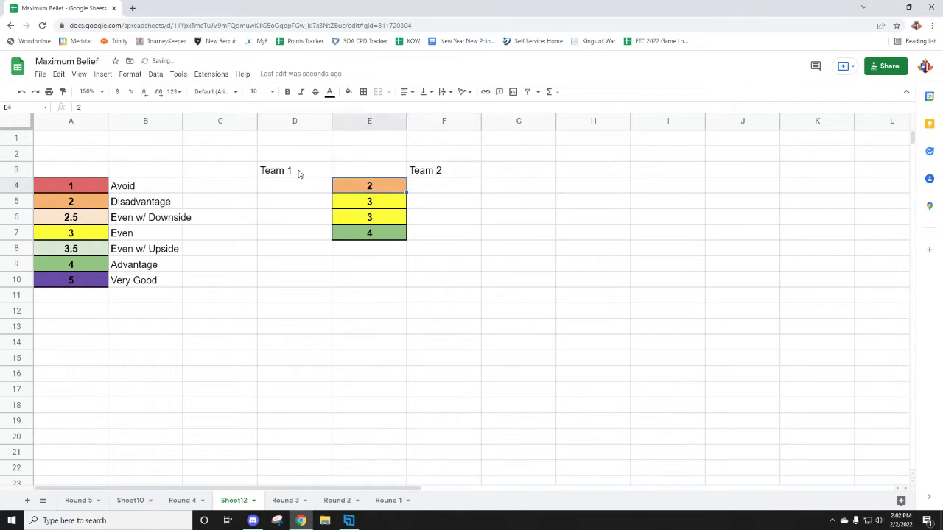
{"action": "key", "text": "Right"}
{"action": "key", "text": "Down"}
{"action": "key", "text": "Down"}
{"action": "key", "text": "Down"}
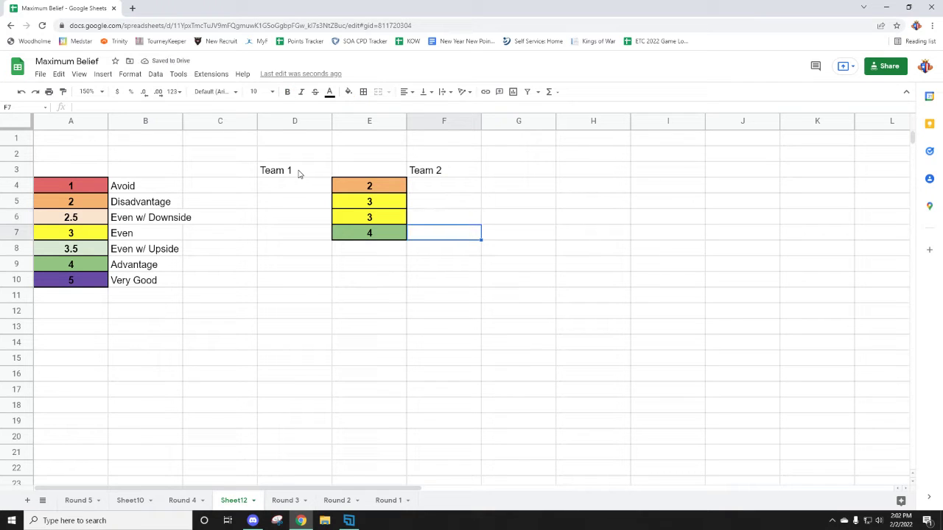
{"action": "key", "text": "Left"}
{"action": "key", "text": "Left"}
{"action": "key", "text": "Left"}
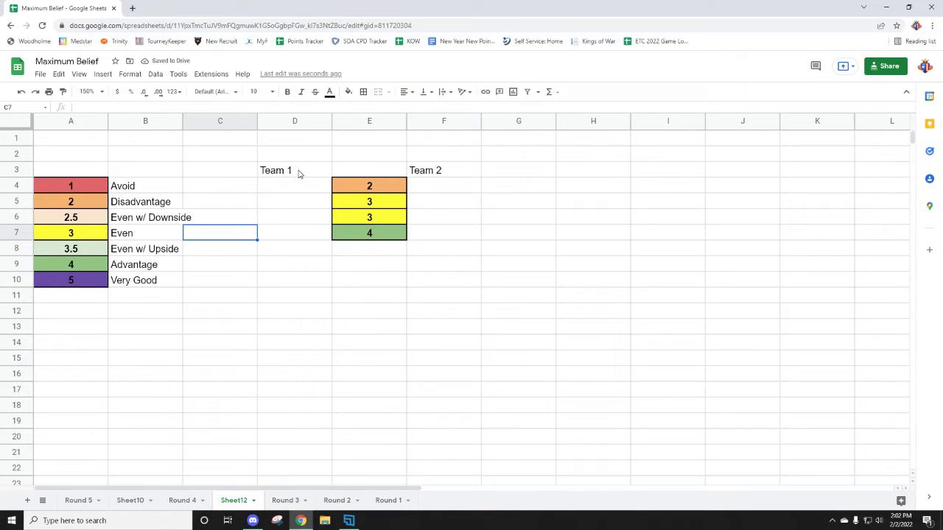
{"action": "key", "text": "Right"}
{"action": "key", "text": "Right"}
{"action": "key", "text": "Right"}
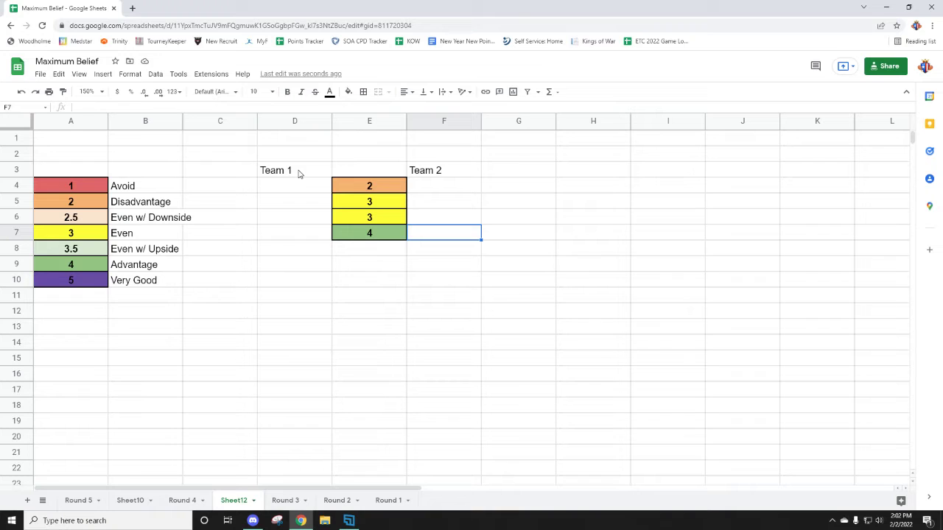
{"action": "type", "text": "Furion"}
{"action": "key", "text": "Return"}
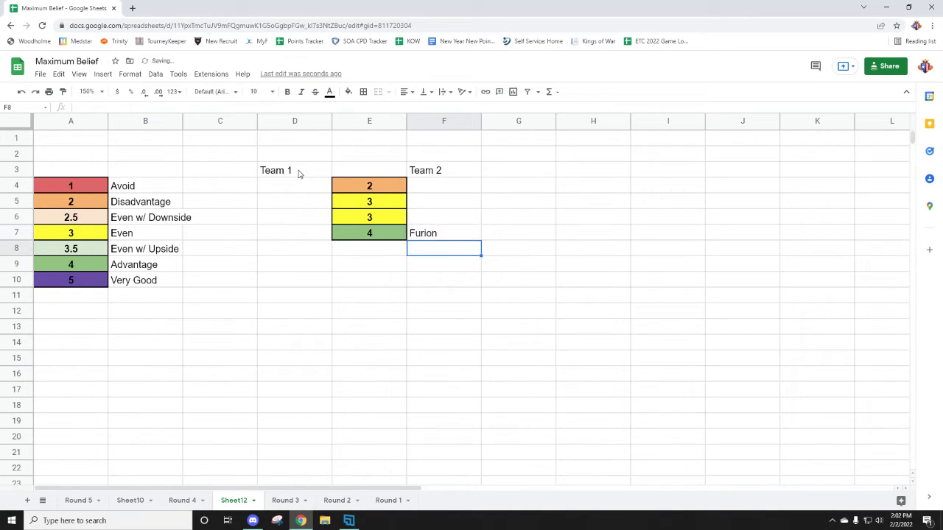
{"action": "key", "text": "Left"}
{"action": "key", "text": "Left"}
{"action": "key", "text": "Up"}
{"action": "type", "text": "Pid"}
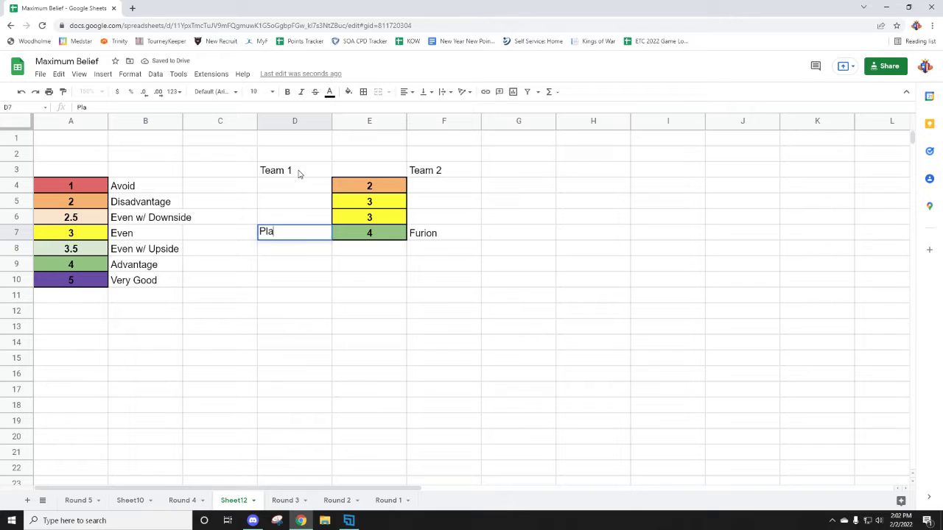
{"action": "key", "text": "BackSpace"}
{"action": "key", "text": "BackSpace"}
{"action": "key", "text": "BackSpace"}
{"action": "key", "text": "Up"}
{"action": "key", "text": "Up"}
{"action": "key", "text": "Up"}
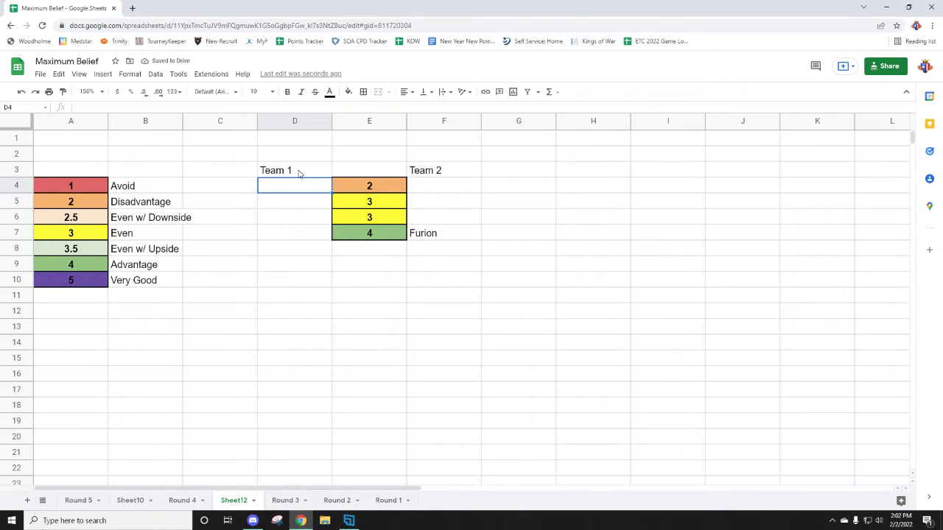
{"action": "key", "text": "Right"}
{"action": "key", "text": "Right"}
{"action": "key", "text": "Down"}
{"action": "key", "text": "Down"}
{"action": "key", "text": "Down"}
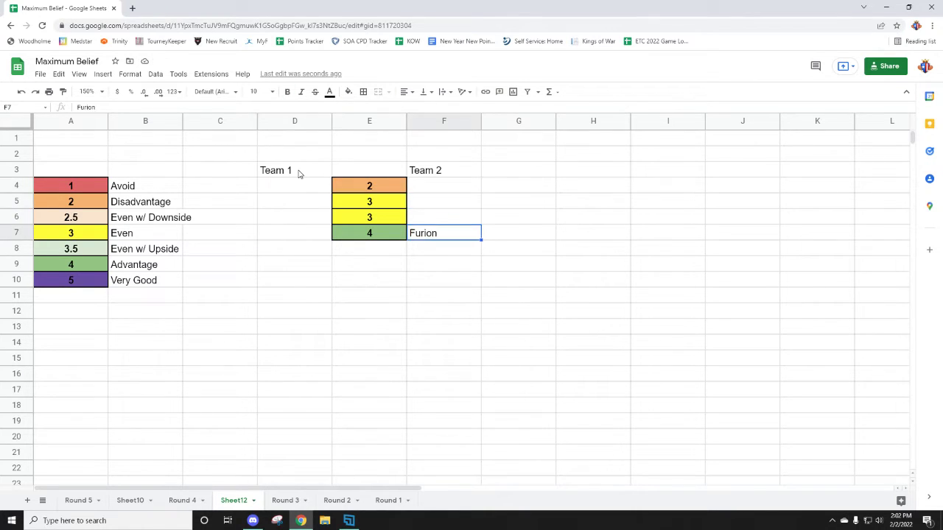
{"action": "key", "text": "Delete"}
Step: Enter 4 for Team 1 in D7 and 1 for Team 2 in F7, beside the green 4 rating
{"action": "key", "text": "Left"}
{"action": "key", "text": "Left"}
{"action": "key", "text": "Left"}
{"action": "key", "text": "Up"}
{"action": "key", "text": "Right"}
{"action": "key", "text": "Up"}
{"action": "key", "text": "Up"}
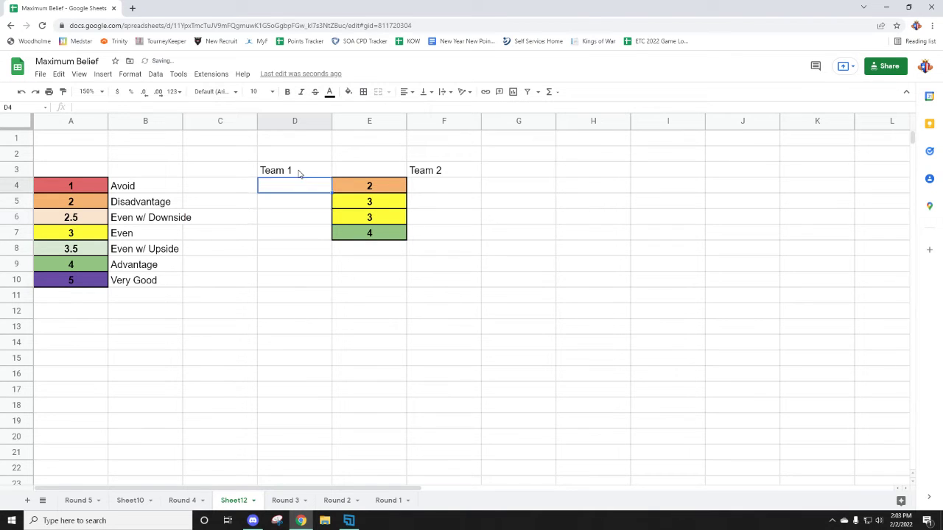
{"action": "key", "text": "Down"}
{"action": "key", "text": "Down"}
{"action": "key", "text": "Down"}
{"action": "type", "text": "5"}
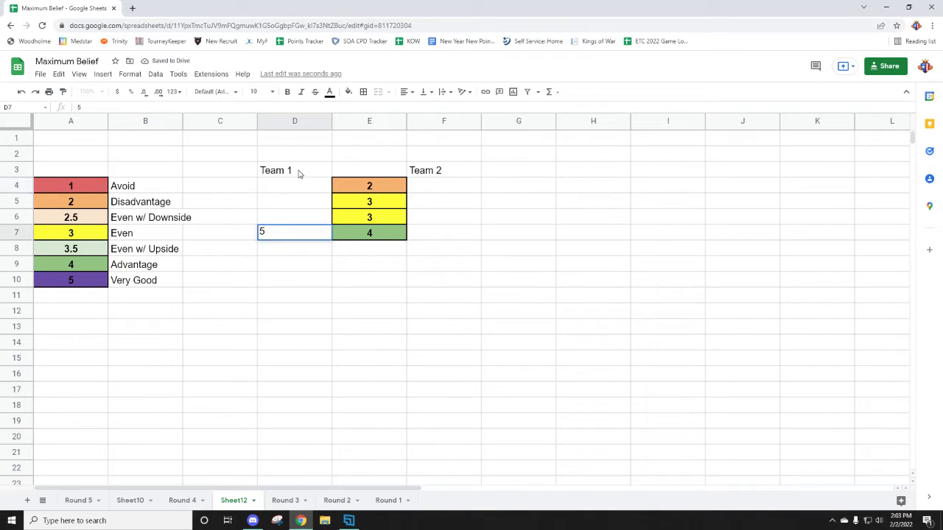
{"action": "key", "text": "BackSpace"}
{"action": "type", "text": "4"}
{"action": "key", "text": "Right"}
{"action": "key", "text": "Right"}
{"action": "key", "text": "Right"}
{"action": "key", "text": "Left"}
{"action": "type", "text": "1"}
{"action": "key", "text": "Left"}
Step: Enter 3 for Team 1 in D4 and 2 for Team 2 in F4, beside the orange rating
{"action": "key", "text": "Left"}
{"action": "key", "text": "Left"}
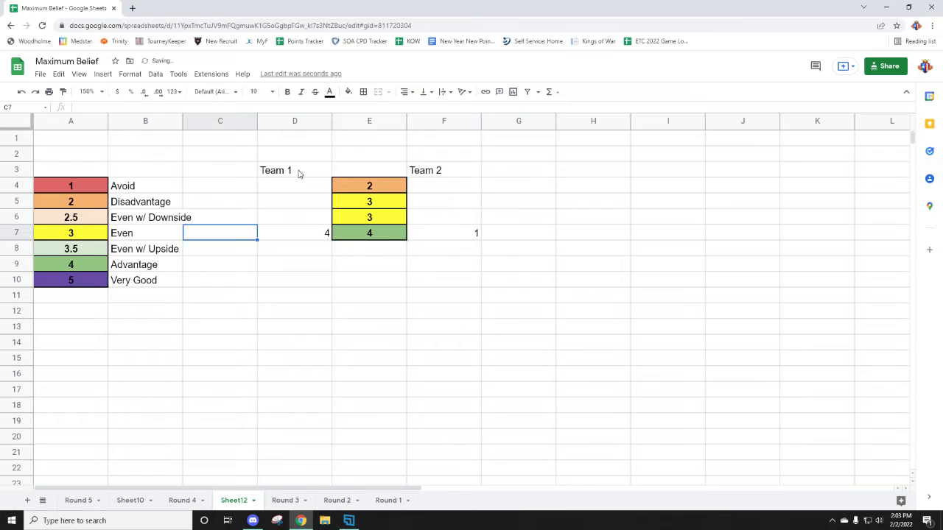
{"action": "key", "text": "Up"}
{"action": "key", "text": "Up"}
{"action": "key", "text": "Up"}
{"action": "key", "text": "Right"}
{"action": "type", "text": "3"}
{"action": "key", "text": "Right"}
{"action": "key", "text": "Right"}
{"action": "type", "text": "2"}
{"action": "key", "text": "Return"}
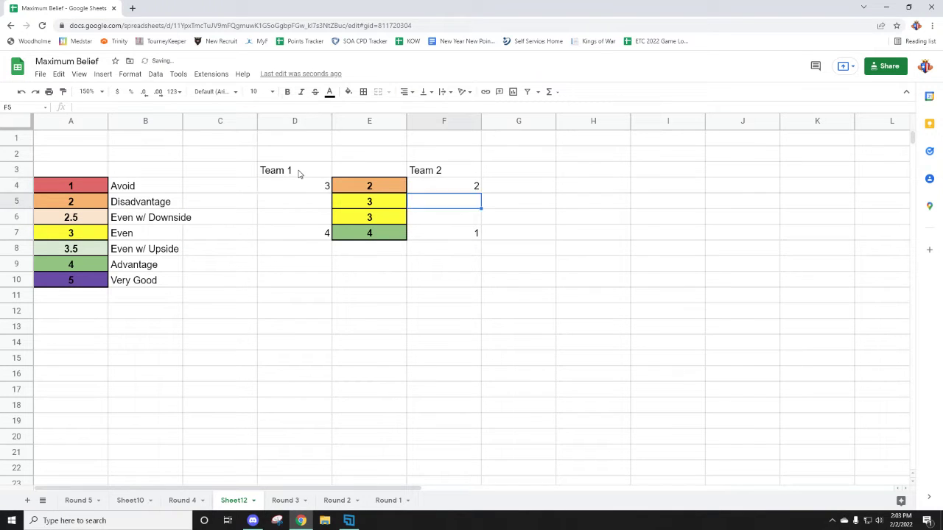
Step: Set the Team 1 entry in D4 to 2 and the Team 2 entry in F4 to 3
{"action": "key", "text": "Left"}
{"action": "key", "text": "Left"}
{"action": "key", "text": "Right"}
{"action": "key", "text": "Left"}
{"action": "key", "text": "Up"}
{"action": "type", "text": "2"}
{"action": "key", "text": "Right"}
{"action": "key", "text": "Right"}
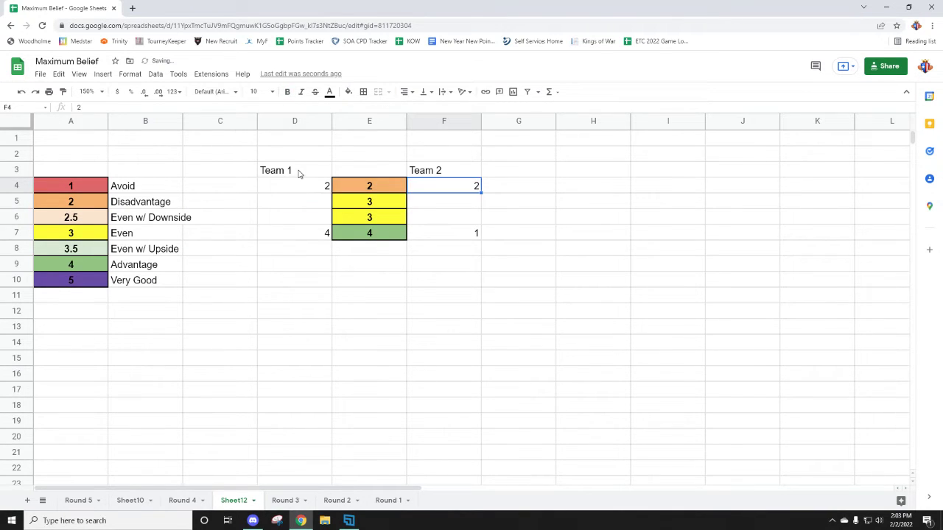
{"action": "type", "text": "3"}
{"action": "key", "text": "Return"}
Step: Enter 1 for Team 1 in D5 and 4 for Team 2 in F5, beside the first yellow 3 rating
{"action": "key", "text": "Left"}
{"action": "key", "text": "Left"}
{"action": "type", "text": "1"}
{"action": "key", "text": "Right"}
{"action": "key", "text": "Right"}
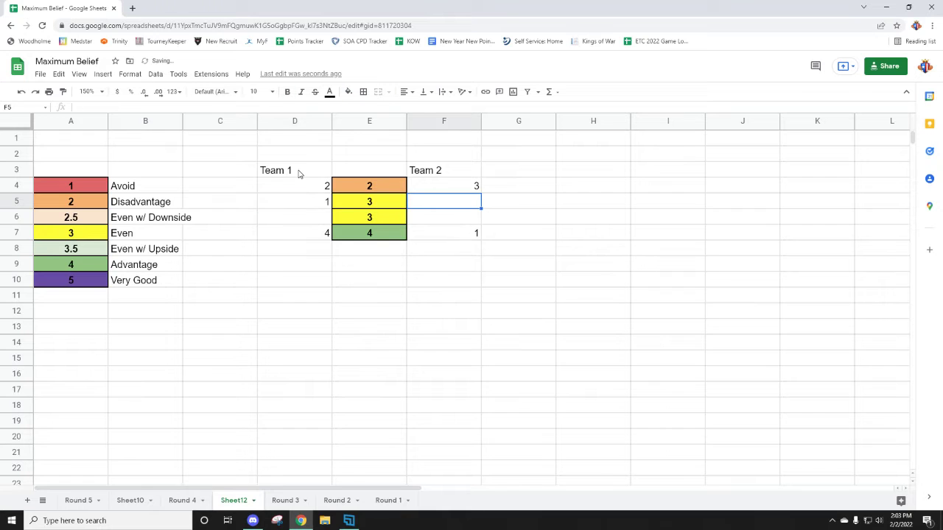
{"action": "type", "text": "4"}
{"action": "key", "text": "Return"}
Step: Enter 3 for Team 1 in D6 and 2 for Team 2 in F6, beside the second yellow 3 rating
{"action": "key", "text": "Left"}
{"action": "key", "text": "Left"}
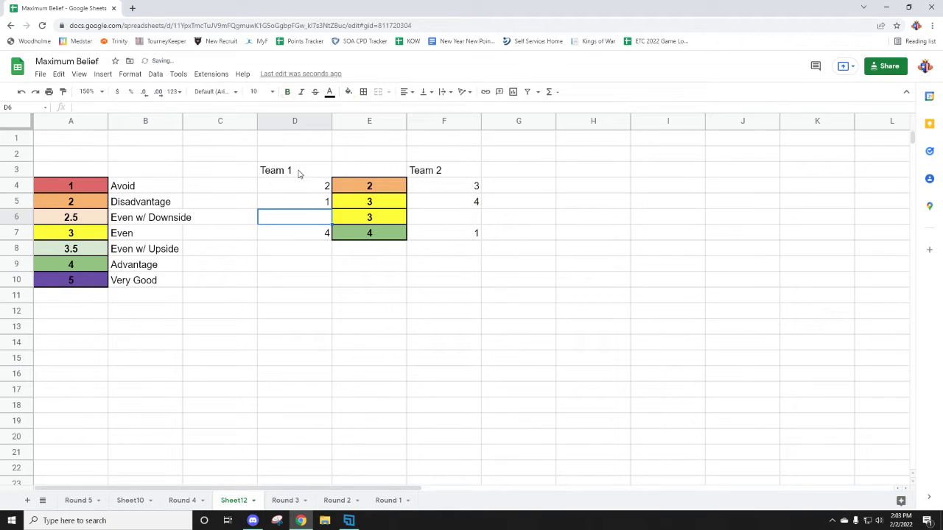
{"action": "type", "text": "2"}
{"action": "key", "text": "Right"}
{"action": "key", "text": "Right"}
{"action": "key", "text": "Left"}
{"action": "key", "text": "Left"}
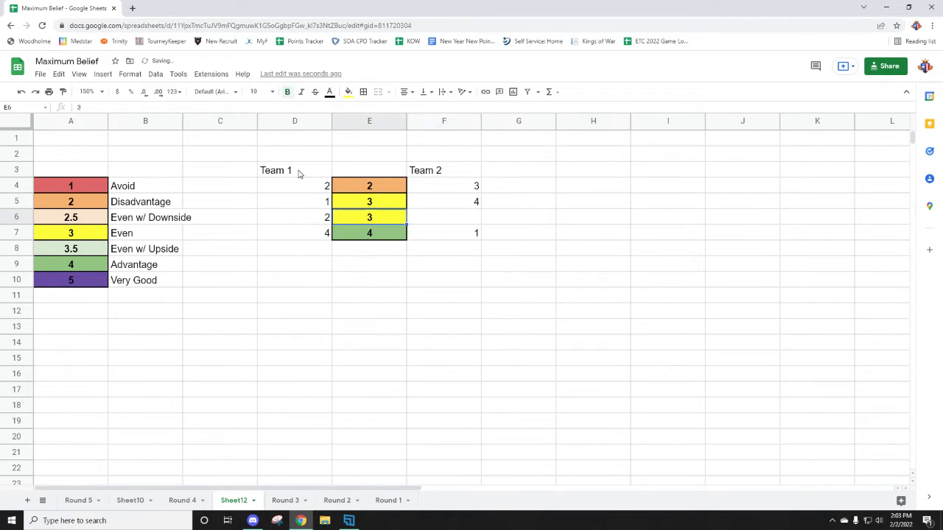
{"action": "type", "text": "3"}
{"action": "key", "text": "Right"}
{"action": "key", "text": "Right"}
{"action": "type", "text": "2"}
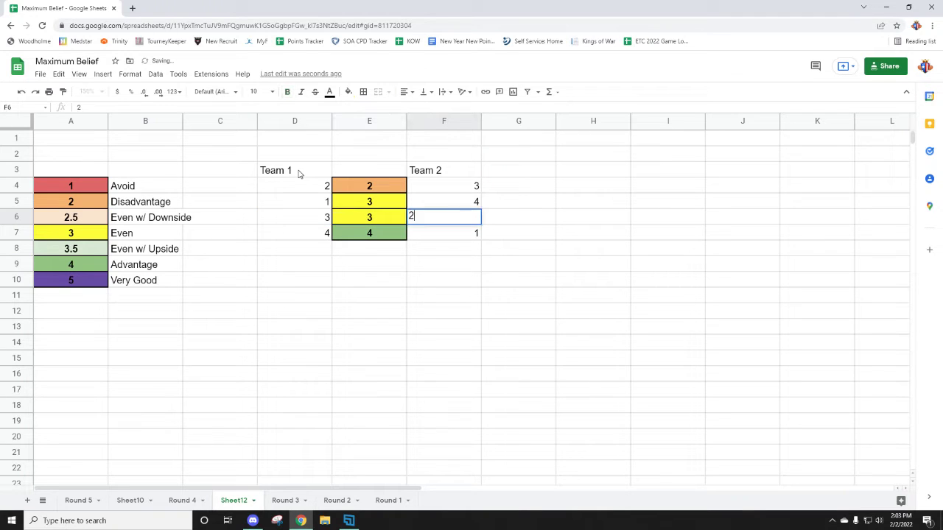
{"action": "left_click", "coordinate": [374, 328]}
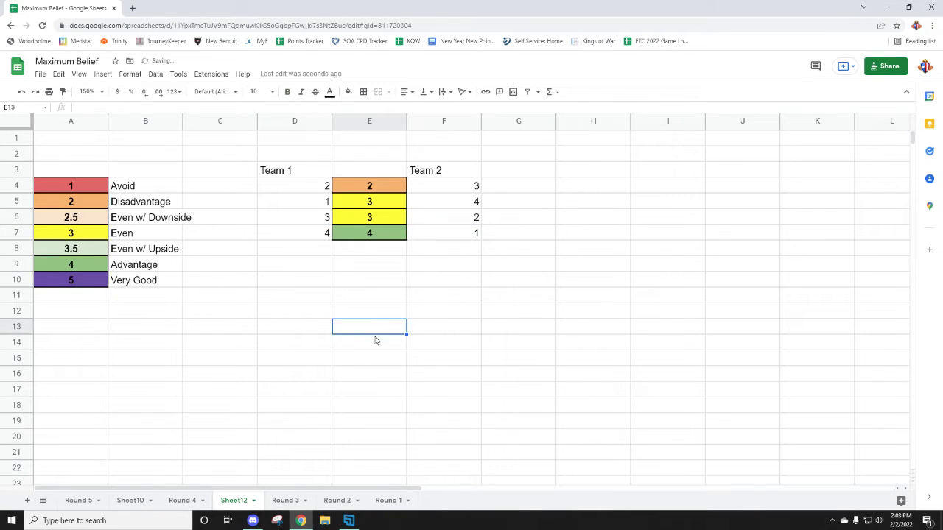
Step: Examine the green 4 rating in row 7 together with its Team 1 and Team 2 entries
{"action": "left_click", "coordinate": [476, 313]}
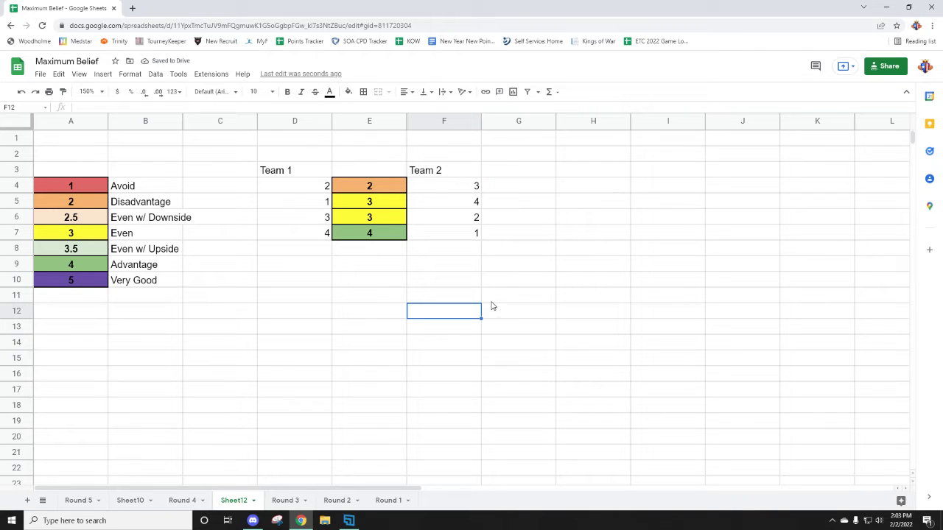
{"action": "left_click_drag", "start_coordinate": [317, 238], "coordinate": [429, 233]}
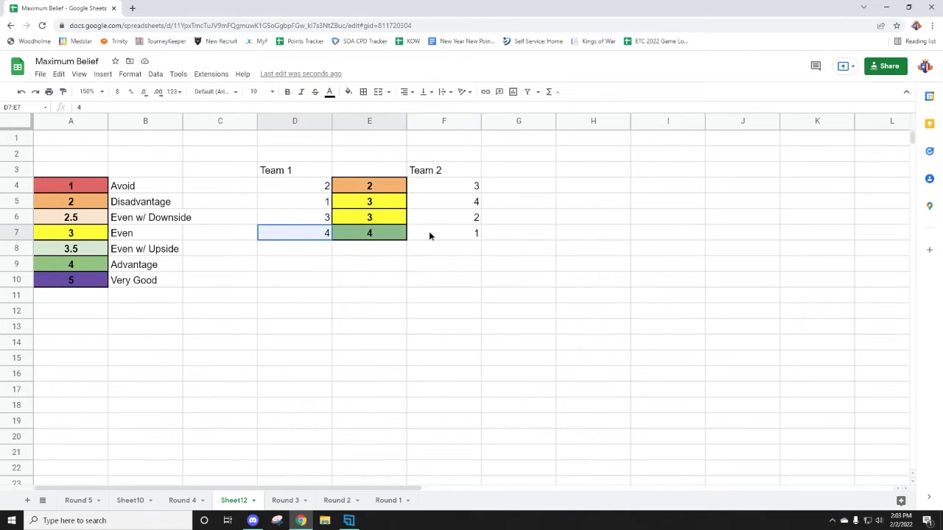
{"action": "left_click", "coordinate": [418, 298]}
{"action": "left_click", "coordinate": [325, 236]}
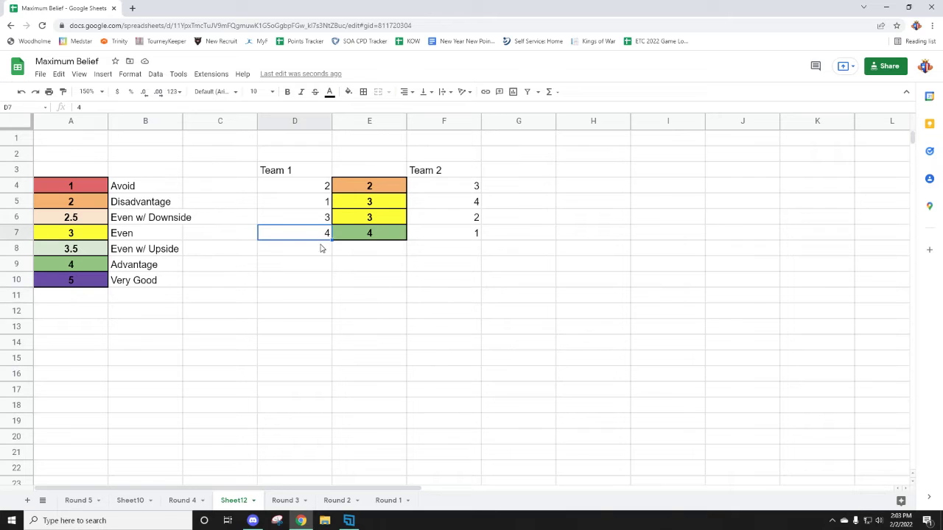
{"action": "left_click", "coordinate": [339, 300]}
{"action": "left_click", "coordinate": [433, 238]}
{"action": "left_click", "coordinate": [427, 277]}
{"action": "left_click", "coordinate": [368, 237]}
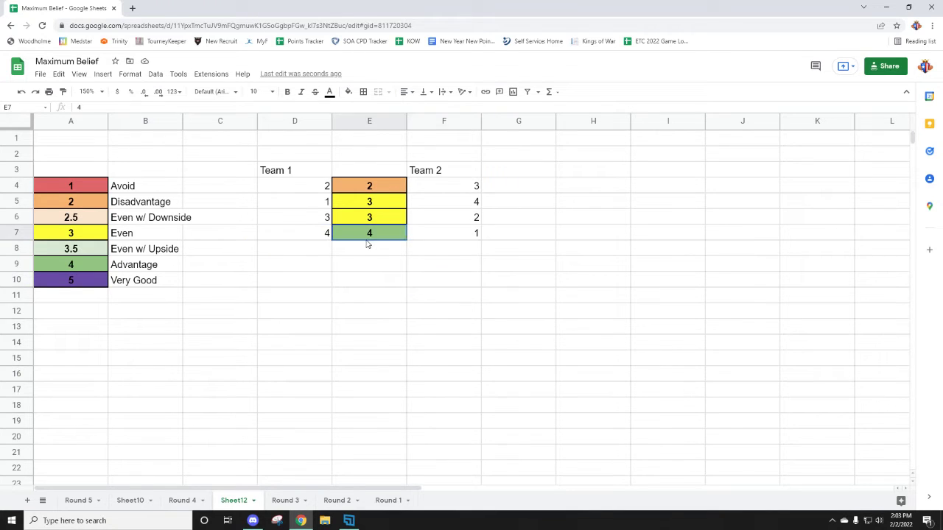
{"action": "double_click", "coordinate": [354, 323]}
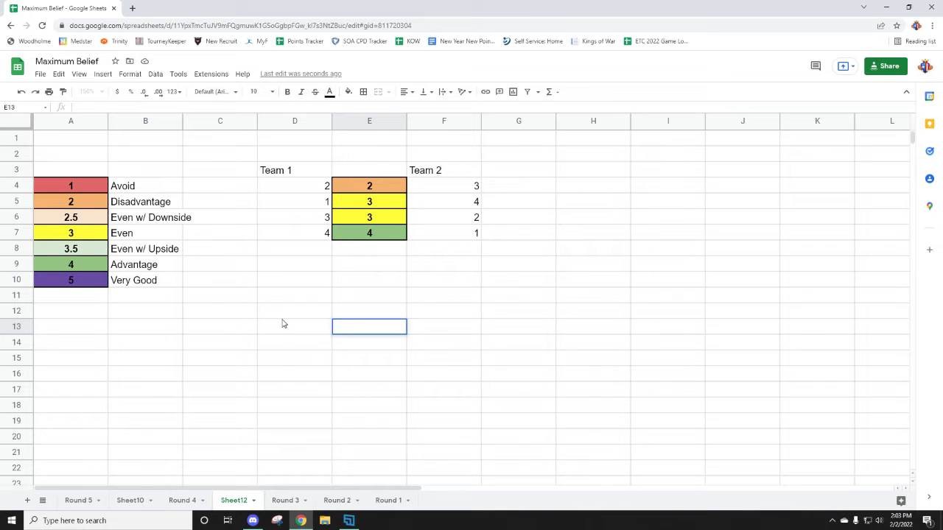
{"action": "left_click", "coordinate": [445, 236]}
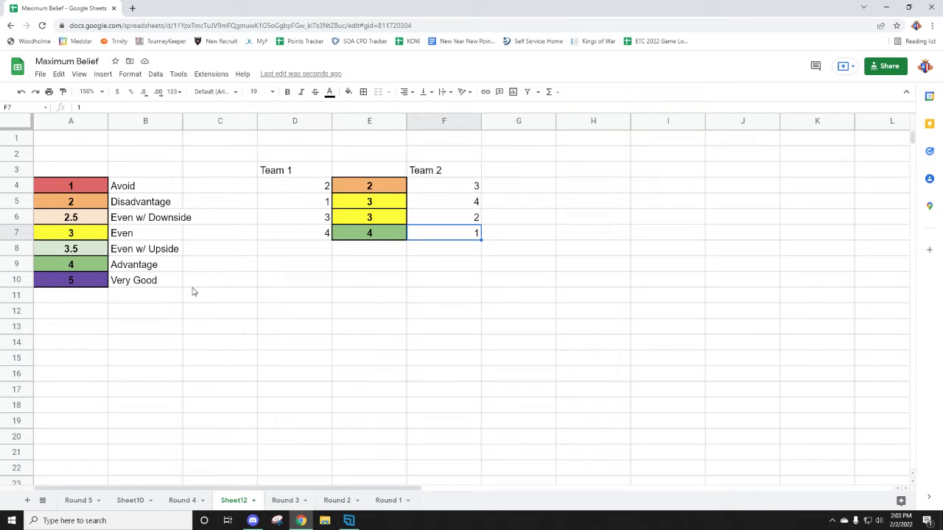
{"action": "left_click", "coordinate": [317, 302]}
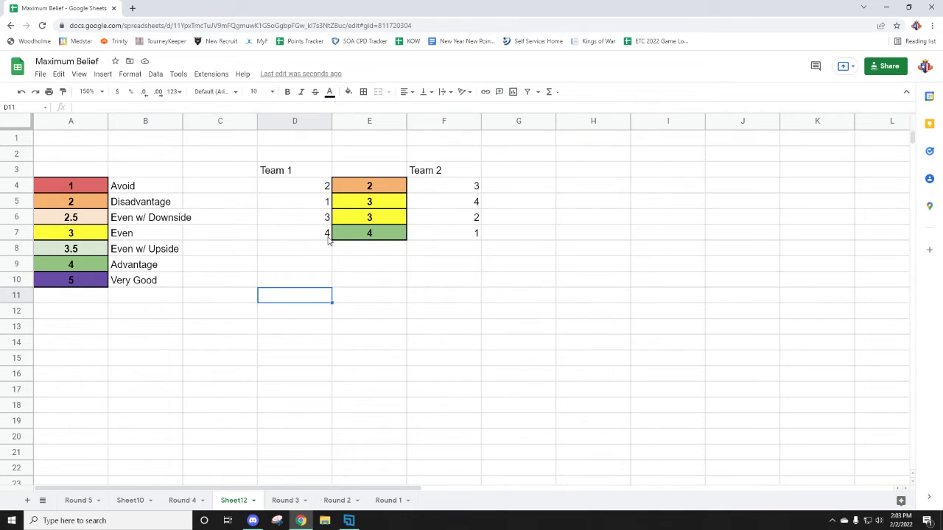
Step: Compare the full column of ratings in E4:E7 with the teams' entries beside the green rating
{"action": "left_click_drag", "start_coordinate": [379, 189], "coordinate": [382, 231]}
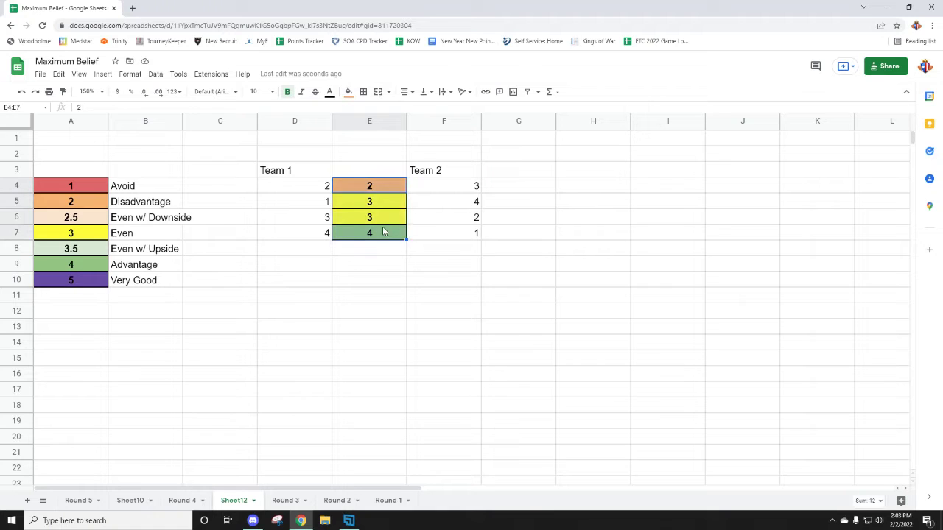
{"action": "left_click", "coordinate": [370, 301]}
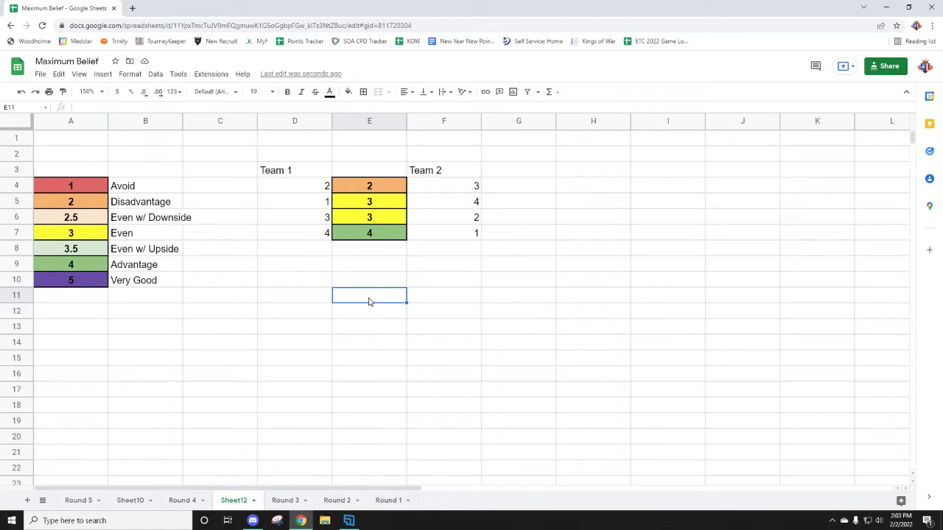
{"action": "left_click", "coordinate": [383, 246]}
{"action": "left_click", "coordinate": [316, 236]}
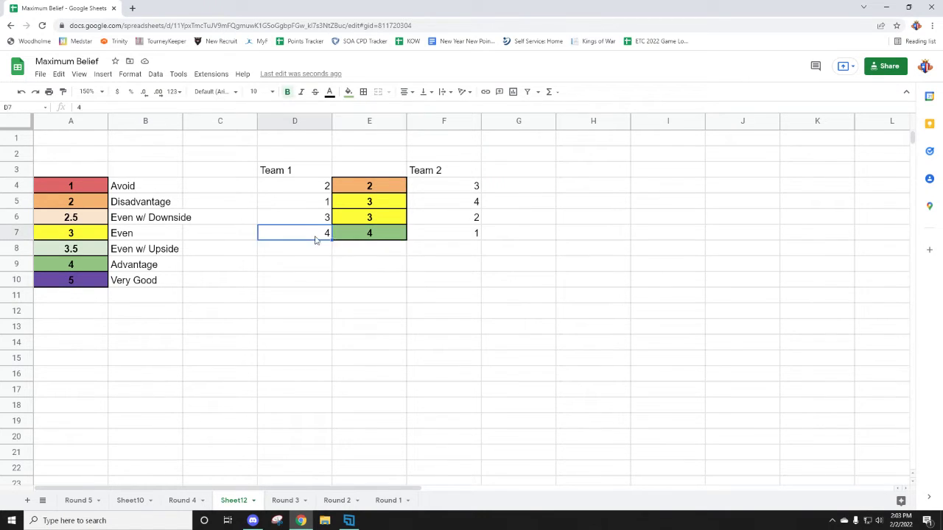
{"action": "left_click", "coordinate": [431, 236]}
{"action": "left_click", "coordinate": [354, 311]}
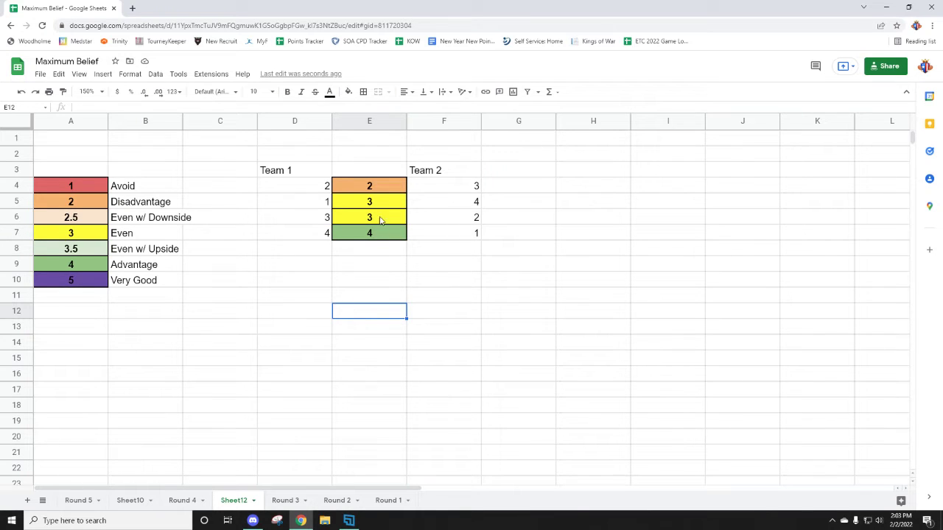
{"action": "left_click", "coordinate": [395, 286]}
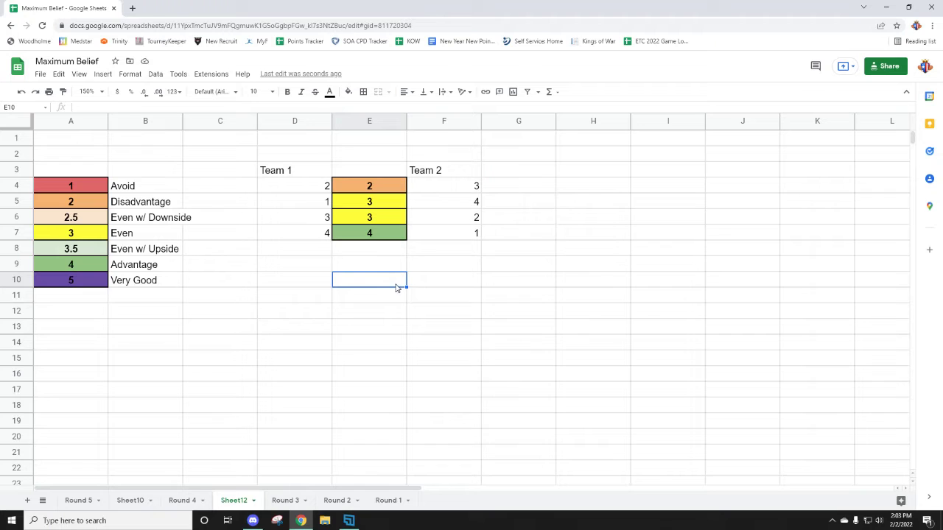
{"action": "left_click", "coordinate": [386, 239]}
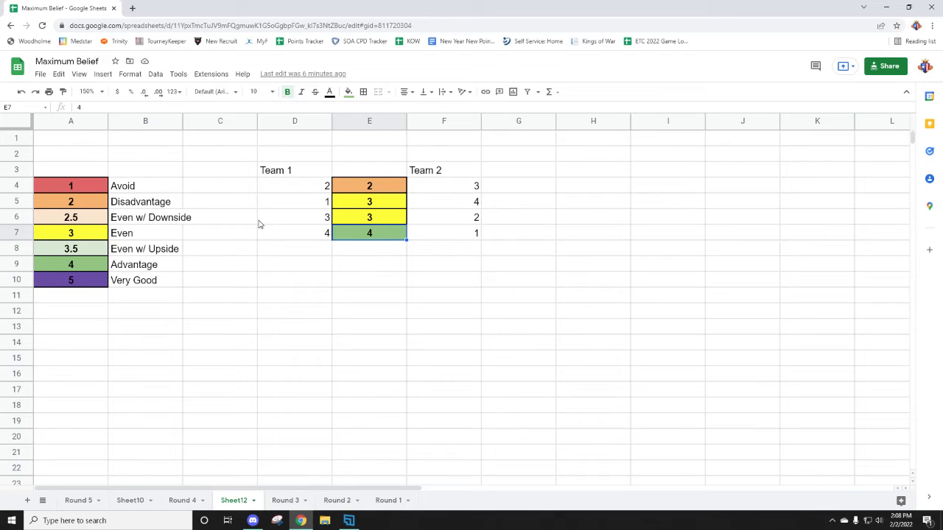
{"action": "left_click", "coordinate": [379, 324]}
{"action": "left_click", "coordinate": [358, 291]}
Step: Enter an even 10–10 score split in E10 and F10 below the matchup table
{"action": "left_click", "coordinate": [357, 281]}
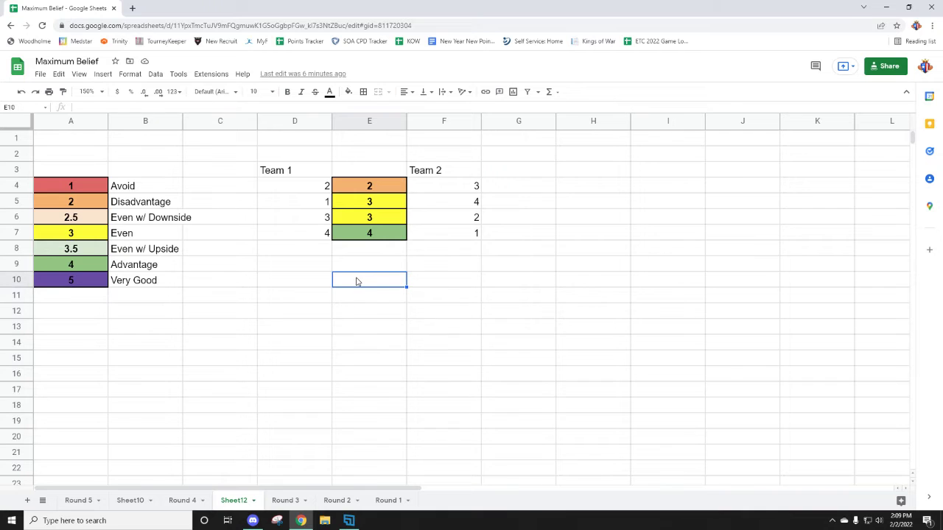
{"action": "key", "text": "Tab"}
{"action": "type", "text": "10"}
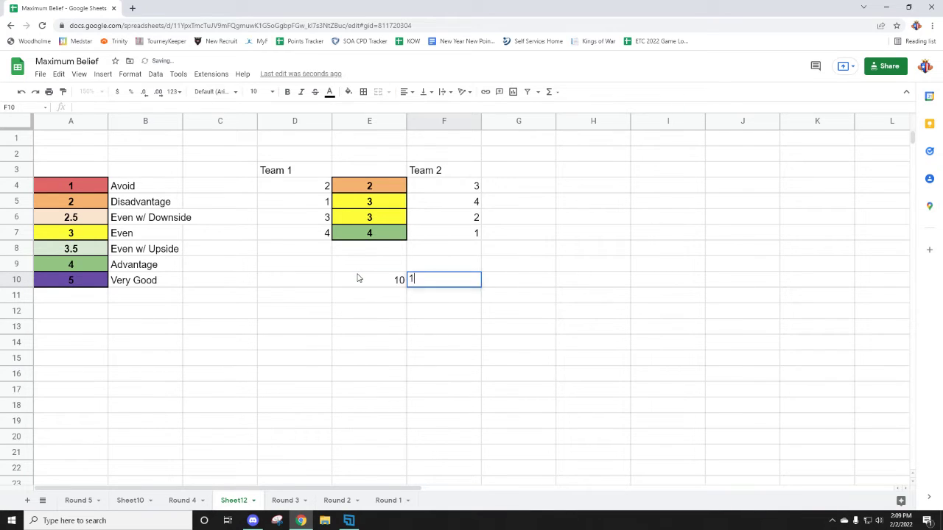
{"action": "key", "text": "Return"}
{"action": "key", "text": "Left"}
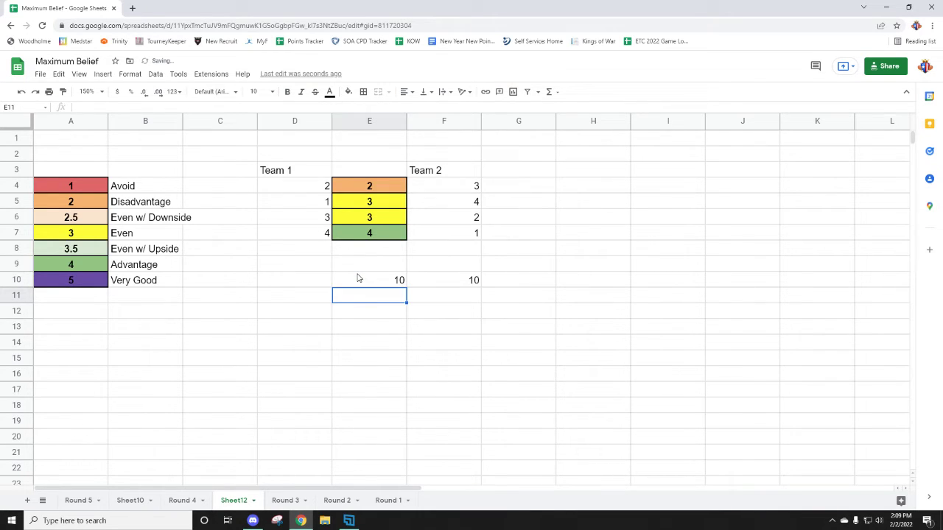
Step: Enter a second score split of 13 in E11 and 7 in F11
{"action": "type", "text": "13"}
{"action": "key", "text": "Tab"}
{"action": "type", "text": "7"}
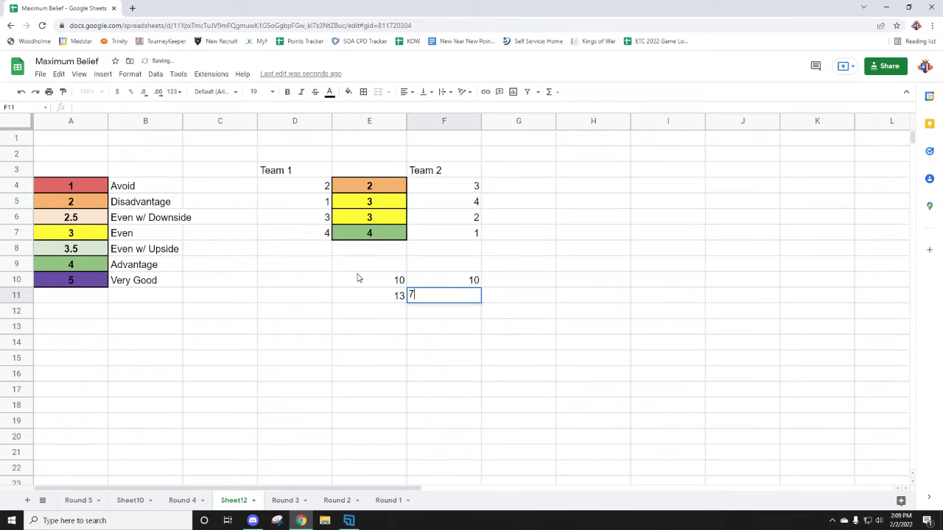
{"action": "key", "text": "Return"}
{"action": "key", "text": "Left"}
{"action": "key", "text": "Down"}
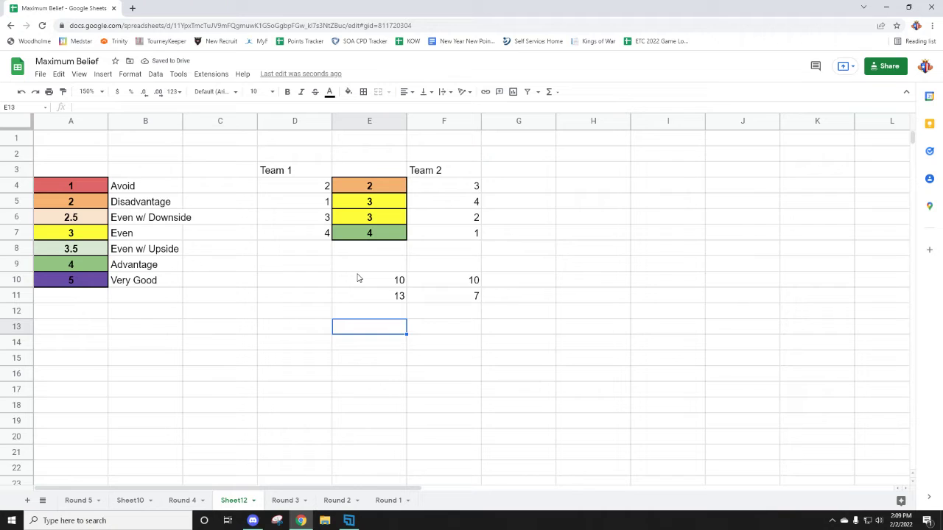
Step: Enter a score split of 14 in E13 and 6 in F13
{"action": "type", "text": "14"}
{"action": "key", "text": "Tab"}
{"action": "type", "text": "6"}
{"action": "key", "text": "Return"}
Step: Set the score split in row 11 to 15 in E11 and 5 in F11
{"action": "key", "text": "Left"}
{"action": "key", "text": "Left"}
{"action": "key", "text": "Up"}
{"action": "key", "text": "Right"}
{"action": "key", "text": "Up"}
{"action": "key", "text": "Up"}
{"action": "type", "text": "15"}
{"action": "key", "text": "Tab"}
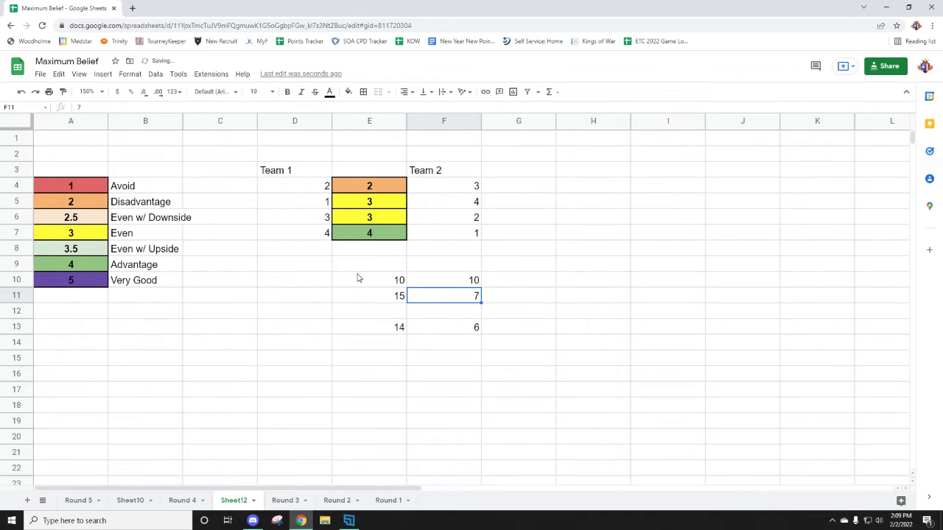
{"action": "type", "text": "5"}
{"action": "key", "text": "Return"}
Step: Clear the 14–6 score split from E13 and F13
{"action": "key", "text": "Down"}
{"action": "key", "text": "shift+Left"}
{"action": "key", "text": "Delete"}
{"action": "key", "text": "Up"}
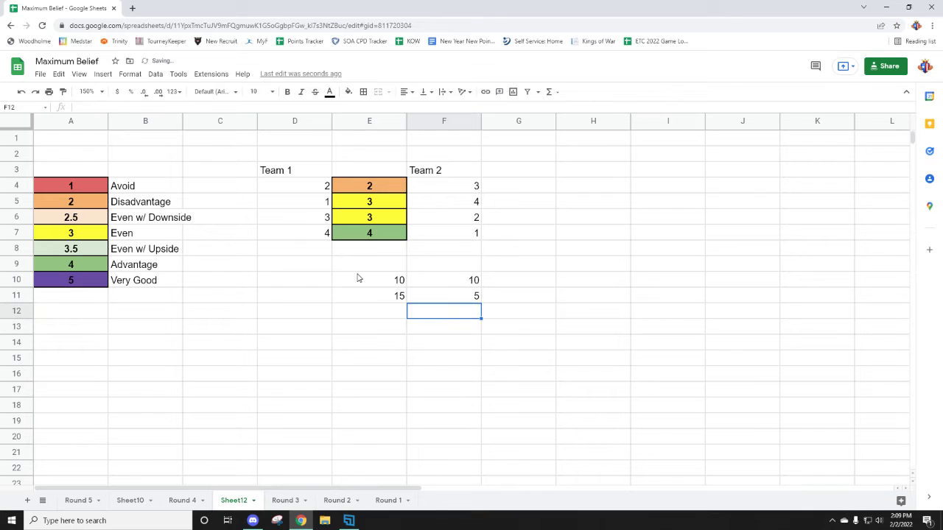
Step: Label the score rows "Army" in D10 and "Player" in D11
{"action": "key", "text": "Up"}
{"action": "key", "text": "Left"}
{"action": "key", "text": "Left"}
{"action": "key", "text": "Up"}
{"action": "type", "text": "Army"}
{"action": "key", "text": "Return"}
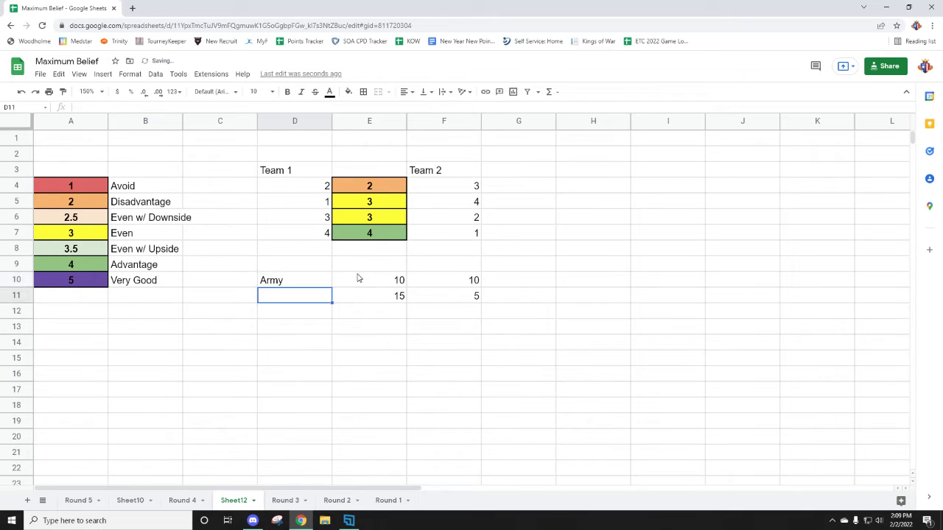
{"action": "type", "text": "Player"}
{"action": "key", "text": "Return"}
Step: Enter a score split of 17 in E13 and 3 in F13, below the Player row
{"action": "key", "text": "Right"}
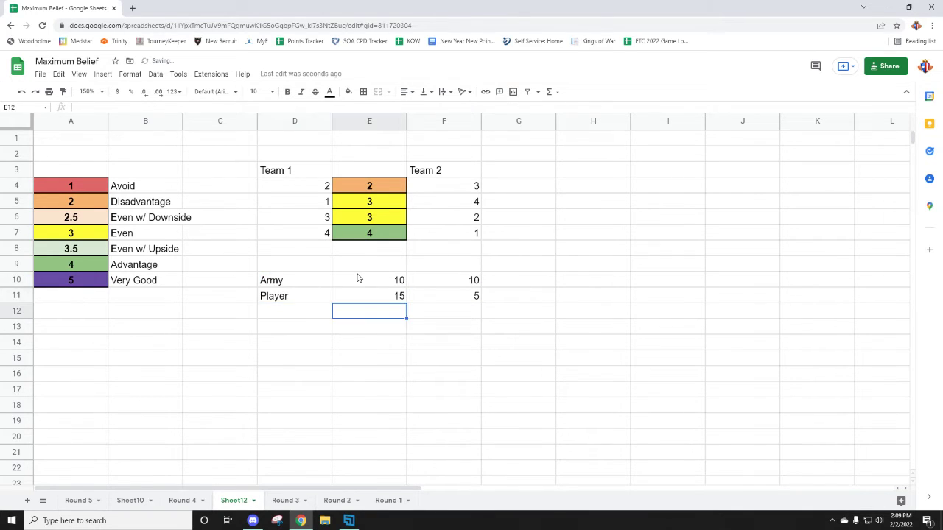
{"action": "key", "text": "Up"}
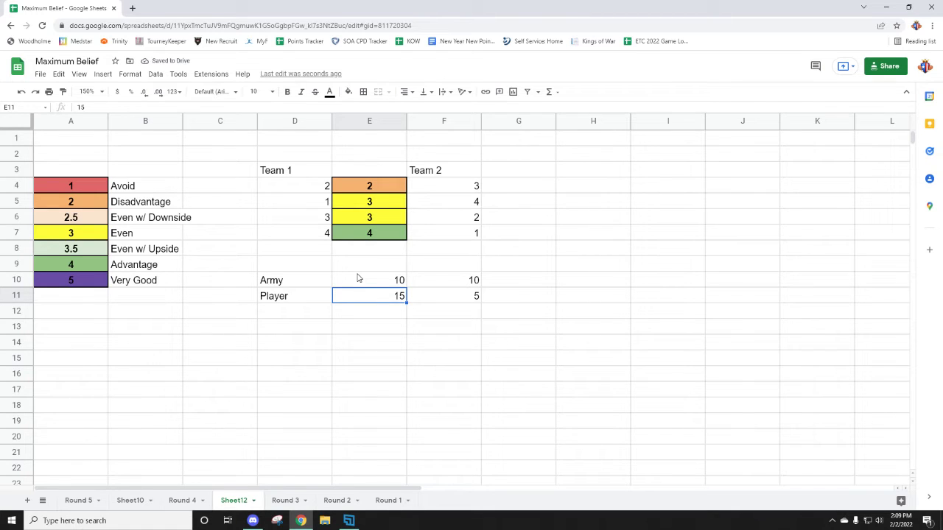
{"action": "key", "text": "Down"}
{"action": "key", "text": "Left"}
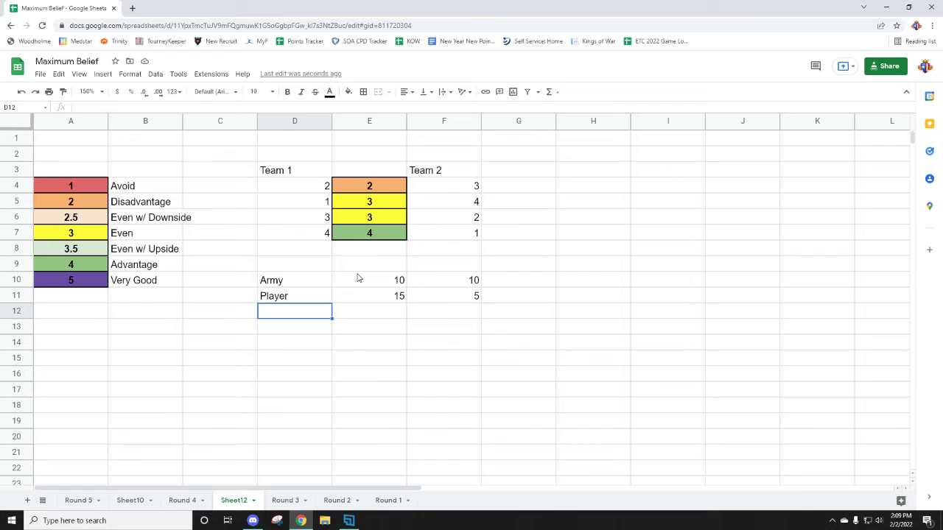
{"action": "key", "text": "Down"}
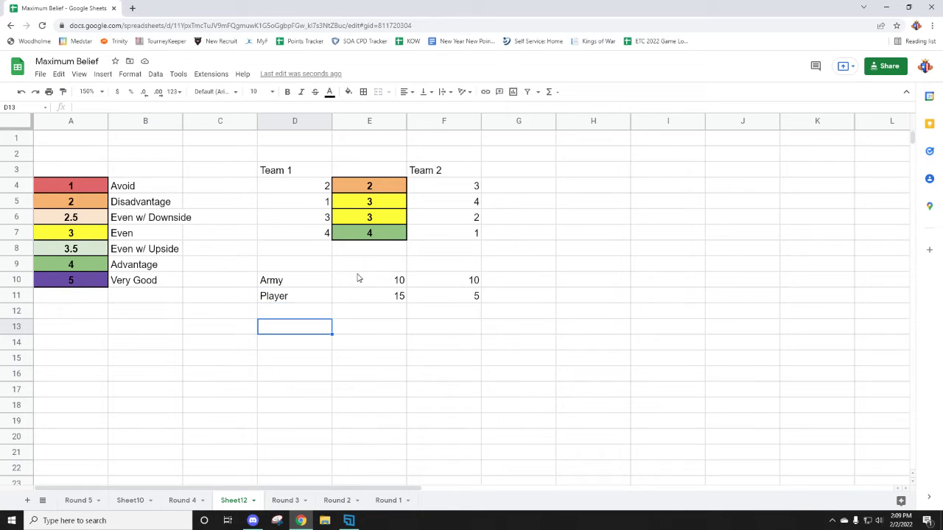
{"action": "key", "text": "Right"}
{"action": "type", "text": "17"}
{"action": "key", "text": "Right"}
{"action": "type", "text": "3"}
{"action": "key", "text": "Return"}
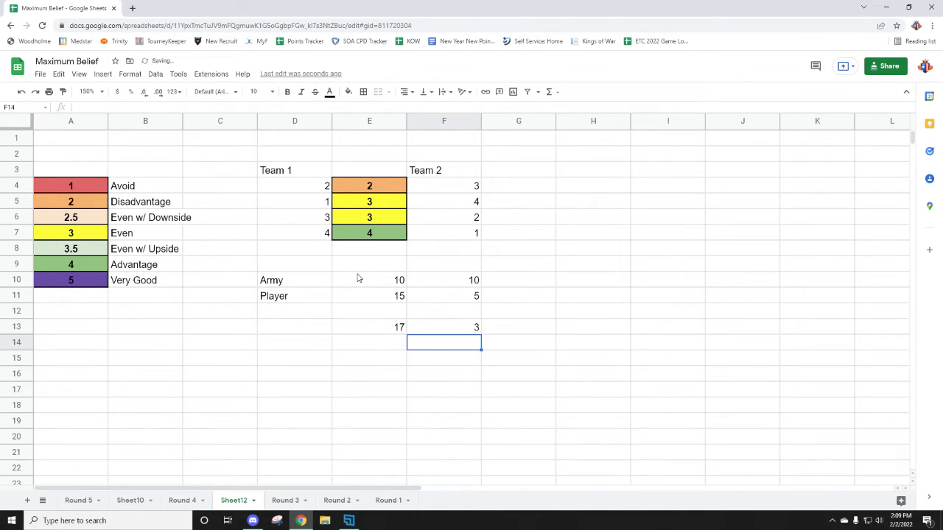
Step: Enter a score split of 20 in E14 and 0 in F14
{"action": "key", "text": "Left"}
{"action": "type", "text": "20"}
{"action": "key", "text": "Right"}
{"action": "type", "text": "0"}
{"action": "key", "text": "Return"}
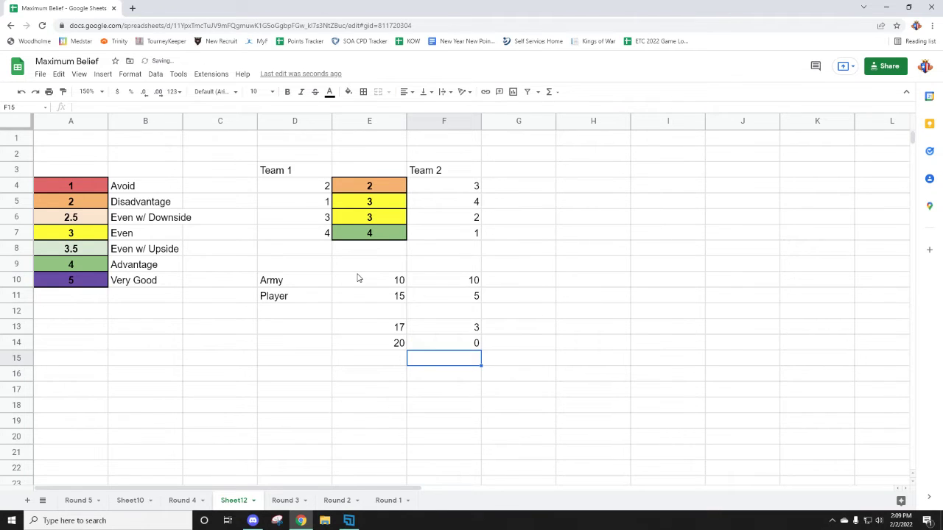
Step: Compare the example scores in rows 13 and 14 with the Army and Player rows above
{"action": "key", "text": "Up"}
{"action": "key", "text": "Left"}
{"action": "key", "text": "Up"}
{"action": "key", "text": "Right"}
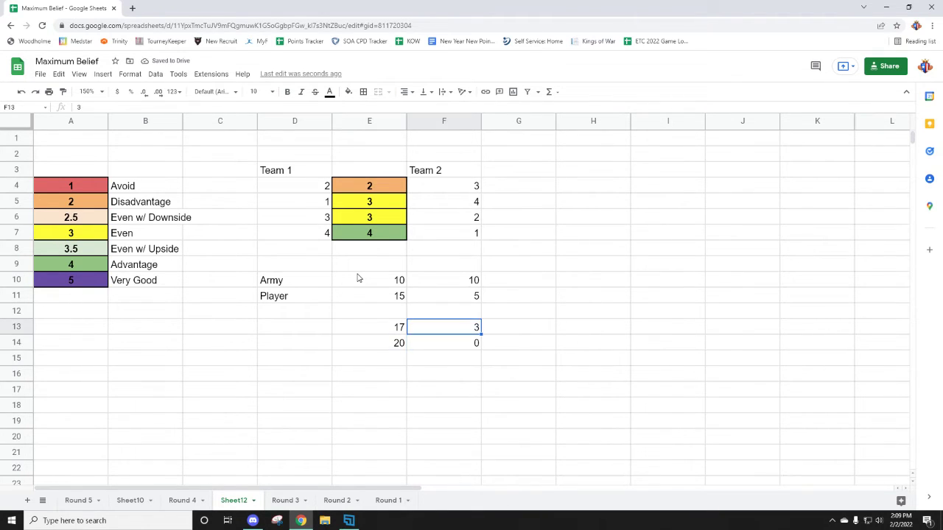
{"action": "key", "text": "Down"}
{"action": "key", "text": "Left"}
{"action": "key", "text": "Up"}
{"action": "key", "text": "Up"}
{"action": "key", "text": "Up"}
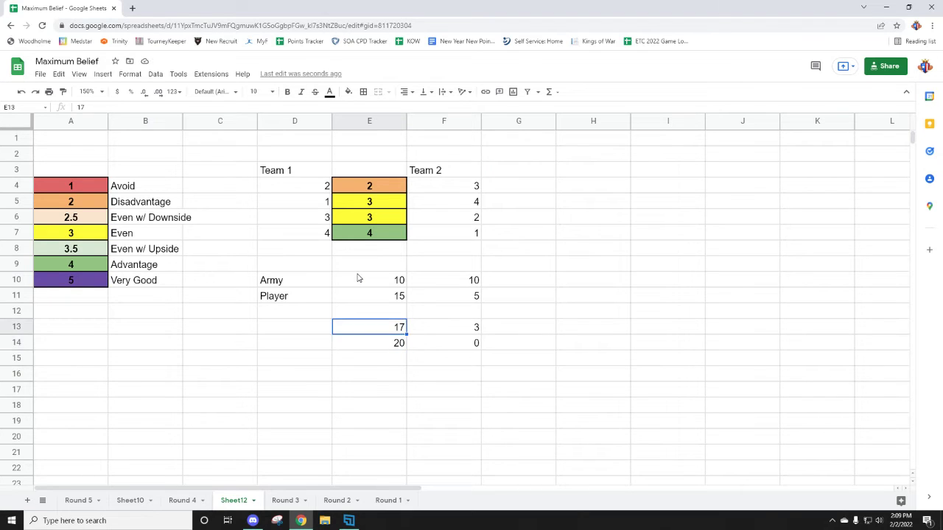
{"action": "key", "text": "Down"}
{"action": "key", "text": "Down"}
{"action": "key", "text": "Right"}
{"action": "key", "text": "Right"}
{"action": "key", "text": "Left"}
{"action": "key", "text": "Left"}
{"action": "key", "text": "Left"}
{"action": "key", "text": "Right"}
{"action": "key", "text": "Left"}
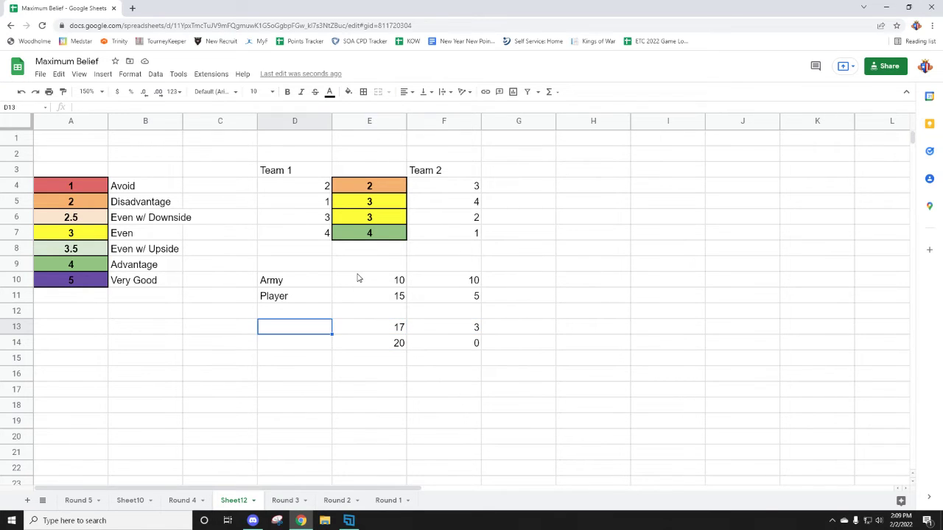
Step: Set the row 13 score split to 15 in E13 and 5 in F13
{"action": "key", "text": "Right"}
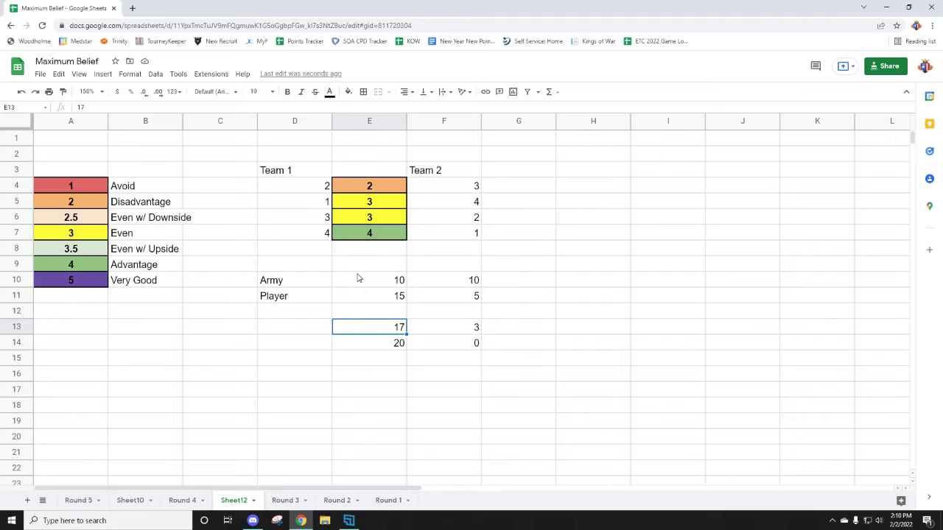
{"action": "type", "text": "15"}
{"action": "key", "text": "Right"}
{"action": "type", "text": "5"}
{"action": "key", "text": "Right"}
{"action": "key", "text": "Down"}
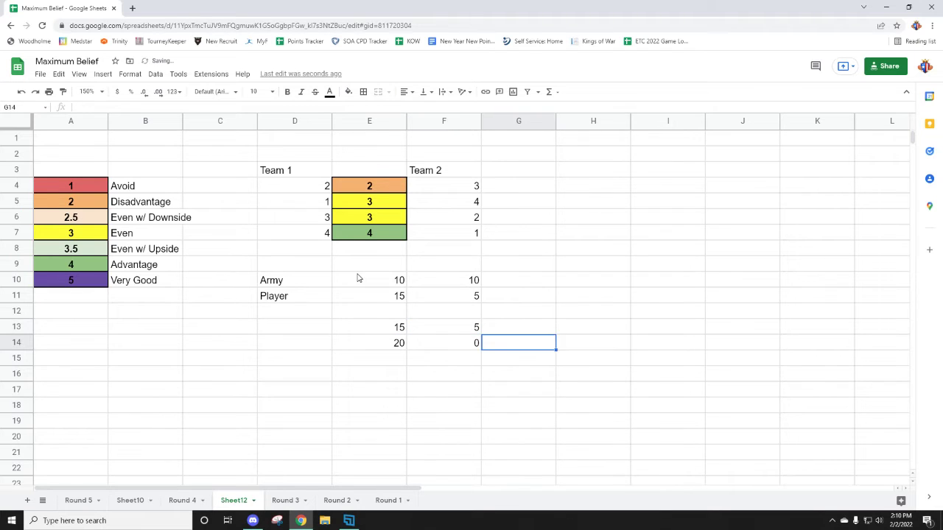
Step: Clear the 20–0 score split from E14 and F14
{"action": "key", "text": "Left"}
{"action": "key", "text": "Delete"}
{"action": "key", "text": "Left"}
{"action": "key", "text": "Delete"}
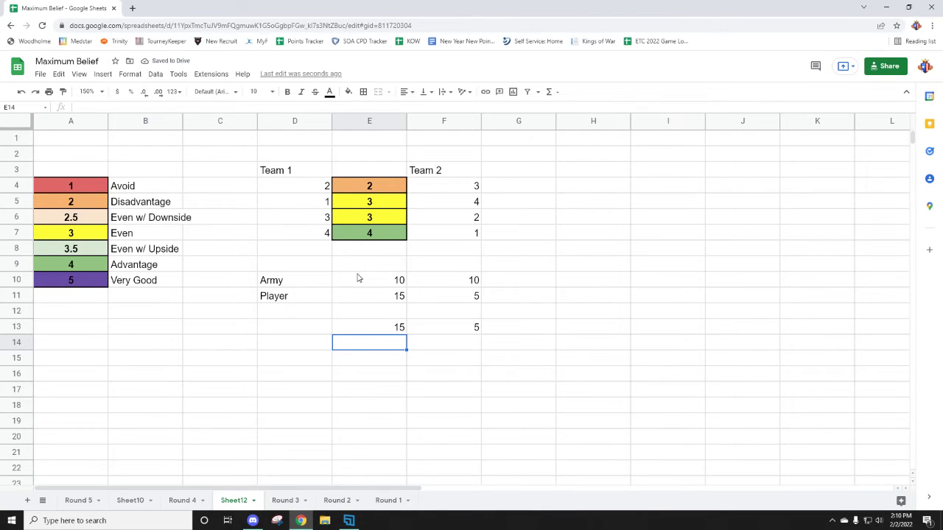
{"action": "key", "text": "Up"}
{"action": "key", "text": "Right"}
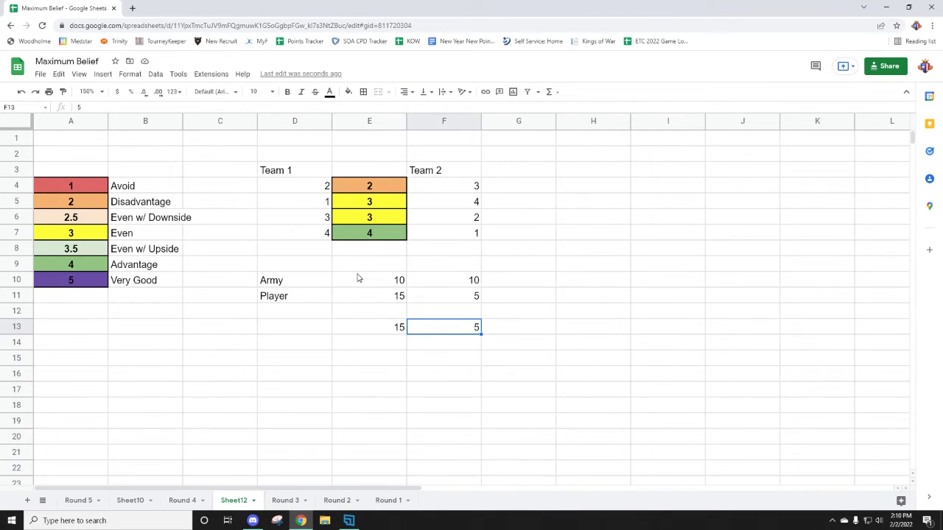
Step: Enter a reversed score split of 0 in E14 and 20 in F14
{"action": "key", "text": "Left"}
{"action": "key", "text": "Down"}
{"action": "type", "text": "0"}
{"action": "key", "text": "Tab"}
{"action": "type", "text": "20"}
{"action": "key", "text": "Return"}
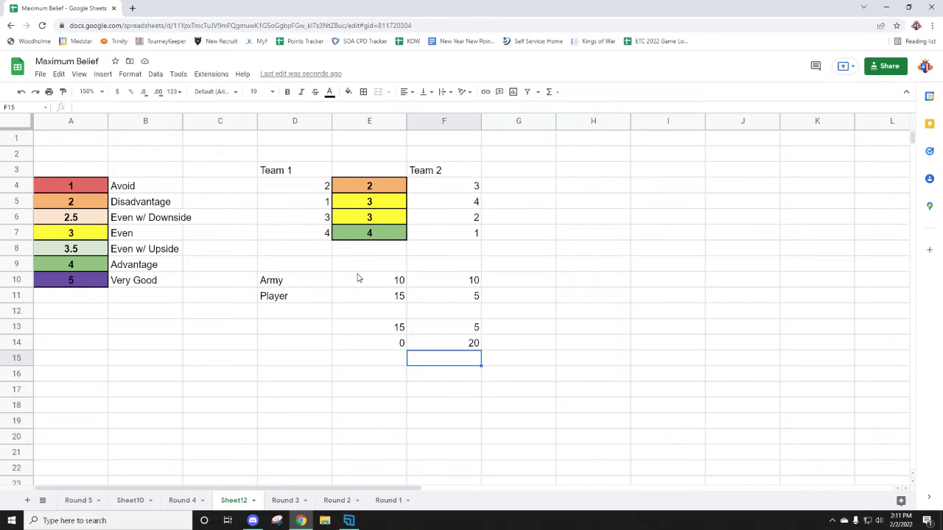
Step: Compare the example score splits in rows 13 and 14 with the Team 1 versus Team 2 matchup ratings in E4 to E7
{"action": "key", "text": "Left"}
{"action": "key", "text": "Up"}
{"action": "key", "text": "Up"}
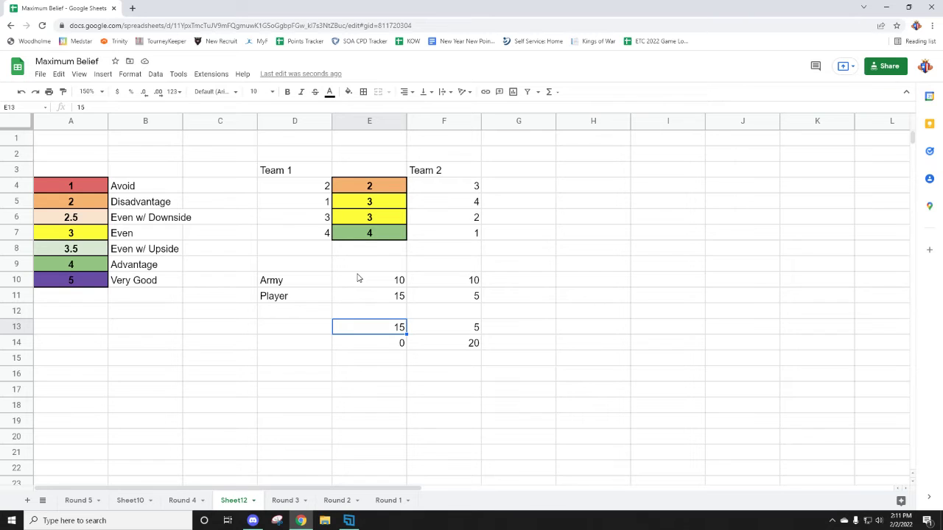
{"action": "key", "text": "Down"}
{"action": "key", "text": "Up"}
{"action": "key", "text": "Up"}
{"action": "key", "text": "Up"}
{"action": "key", "text": "Up"}
{"action": "key", "text": "Up"}
{"action": "key", "text": "Up"}
{"action": "key", "text": "Up"}
{"action": "key", "text": "Up"}
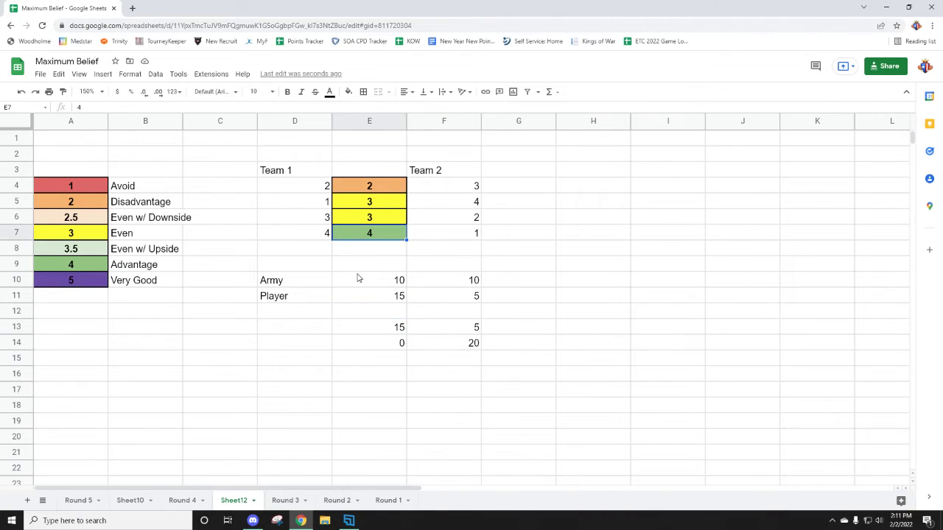
{"action": "key", "text": "Up"}
{"action": "key", "text": "Up"}
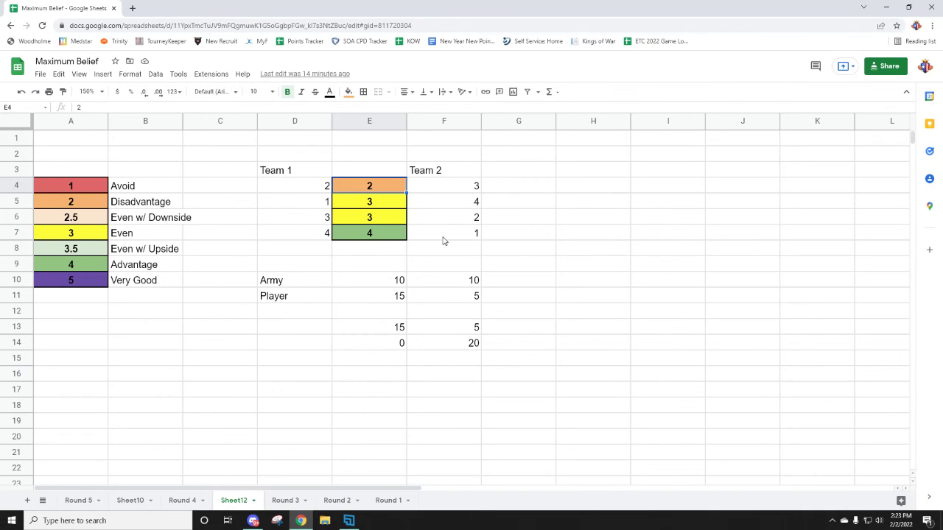
{"action": "left_click", "coordinate": [518, 265]}
{"action": "left_click_drag", "start_coordinate": [313, 358], "coordinate": [570, 222]}
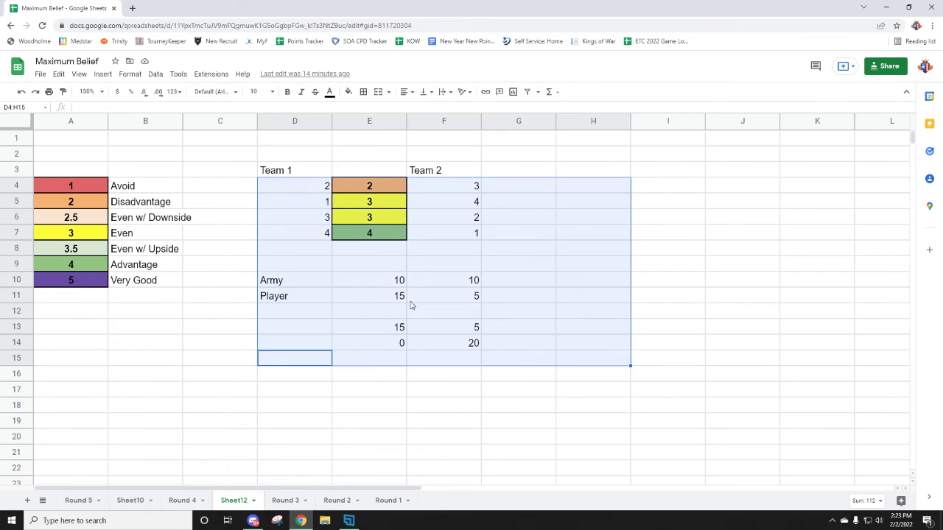
{"action": "left_click", "coordinate": [335, 374]}
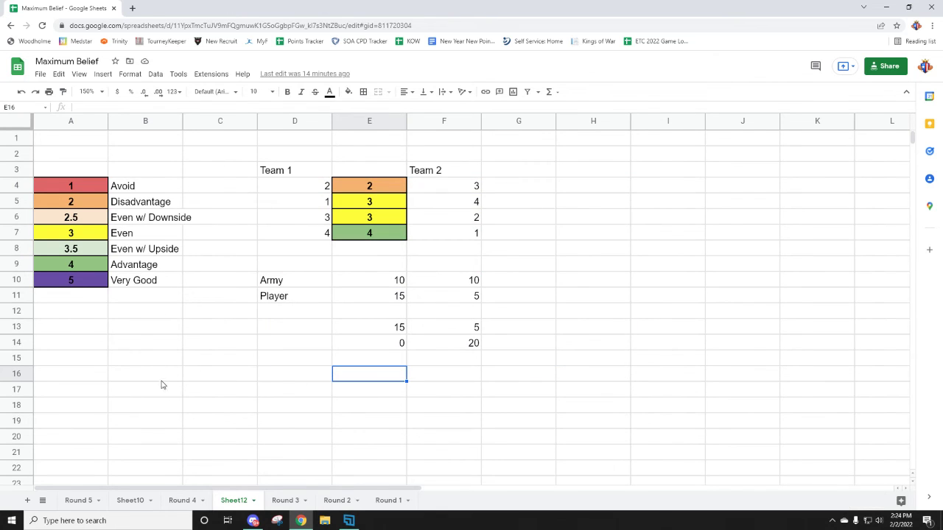
{"action": "left_click_drag", "start_coordinate": [163, 387], "coordinate": [499, 393]}
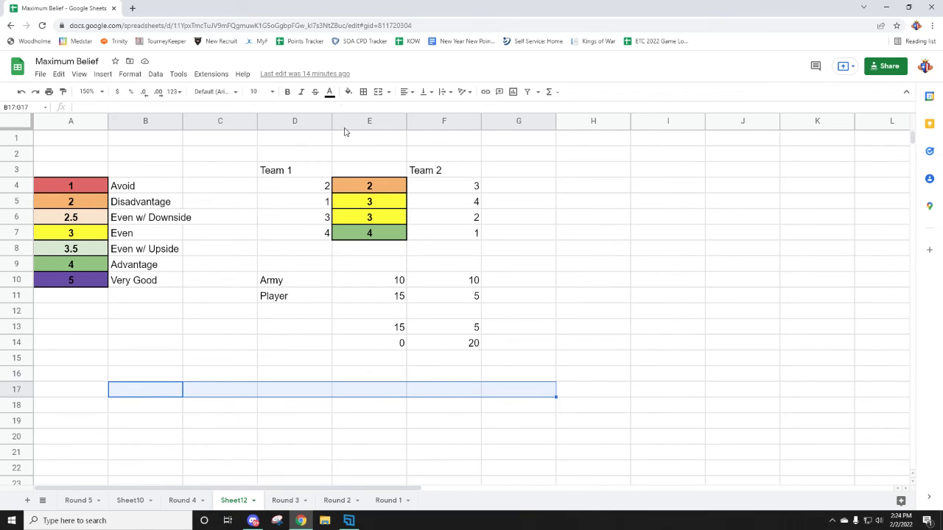
{"action": "left_click", "coordinate": [337, 345]}
{"action": "left_click_drag", "start_coordinate": [152, 387], "coordinate": [570, 381]}
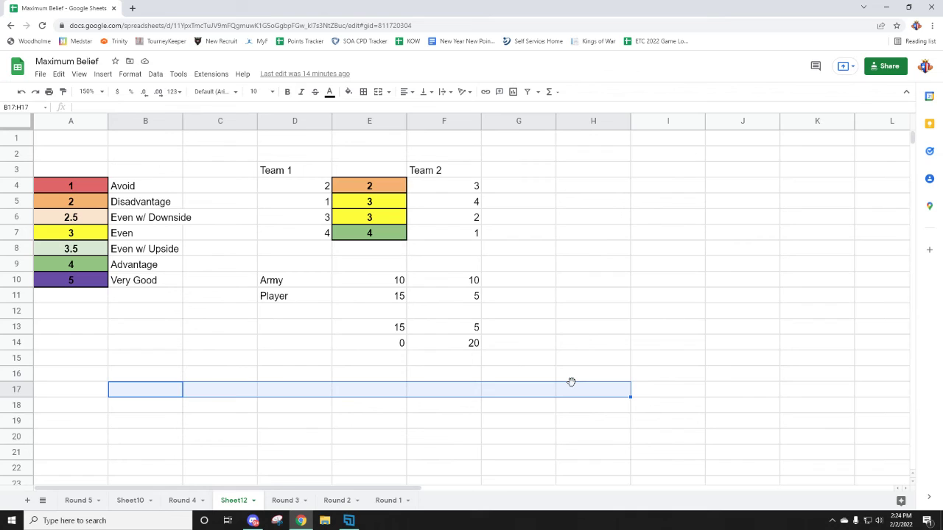
{"action": "left_click", "coordinate": [514, 424]}
{"action": "left_click_drag", "start_coordinate": [164, 410], "coordinate": [192, 420]}
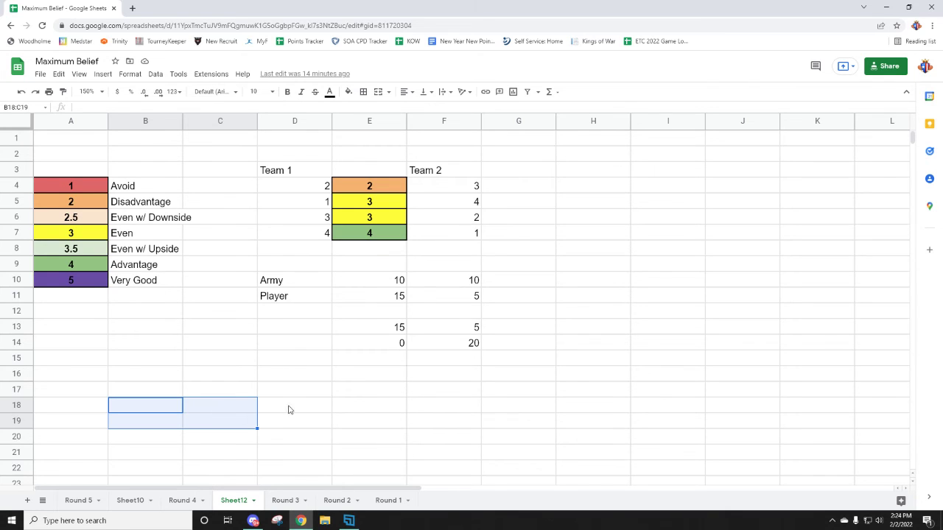
{"action": "left_click_drag", "start_coordinate": [545, 407], "coordinate": [590, 422]}
{"action": "left_click", "coordinate": [577, 392]}
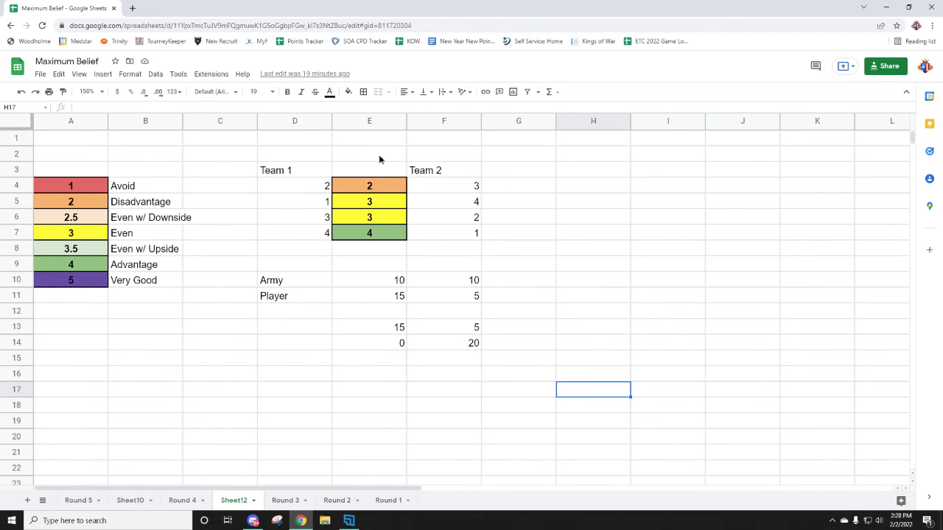
{"action": "left_click_drag", "start_coordinate": [380, 157], "coordinate": [238, 228]}
{"action": "left_click", "coordinate": [442, 435]}
{"action": "left_click_drag", "start_coordinate": [517, 424], "coordinate": [577, 399]}
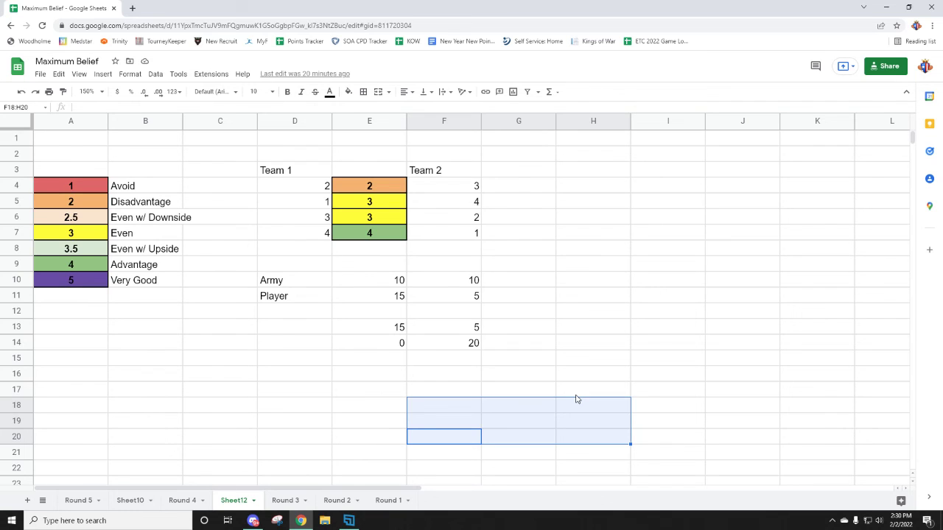
{"action": "left_click", "coordinate": [599, 386]}
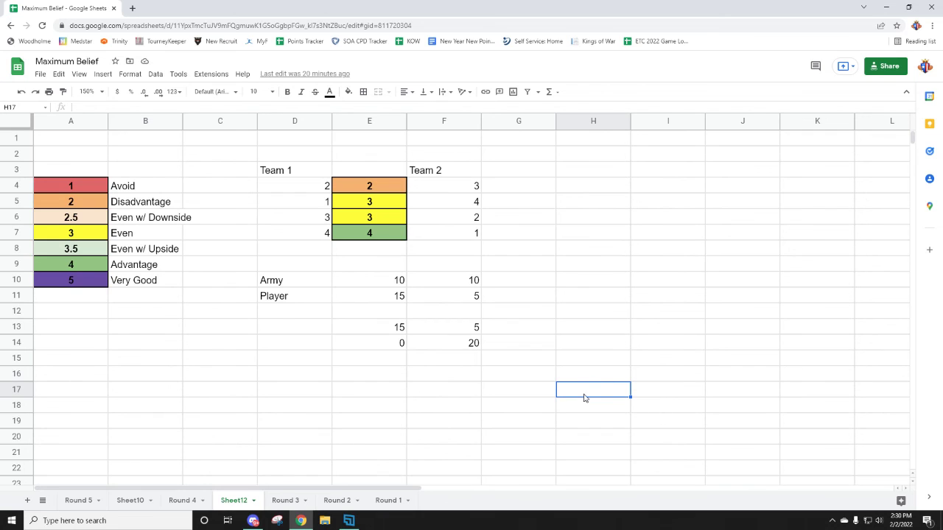
{"action": "left_click", "coordinate": [546, 359]}
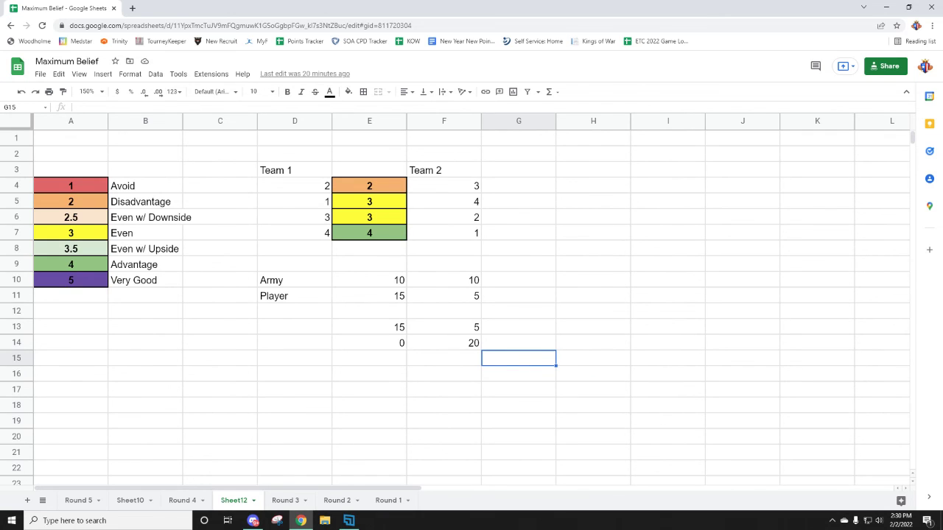
{"action": "left_click_drag", "start_coordinate": [508, 210], "coordinate": [147, 201]}
{"action": "left_click_drag", "start_coordinate": [256, 251], "coordinate": [302, 250]}
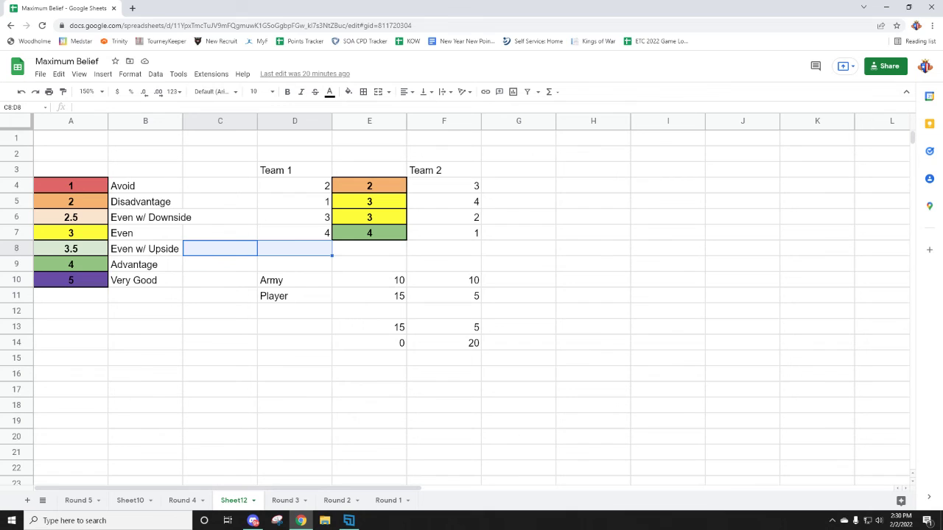
{"action": "left_click_drag", "start_coordinate": [220, 185], "coordinate": [503, 349]}
{"action": "left_click", "coordinate": [486, 405]}
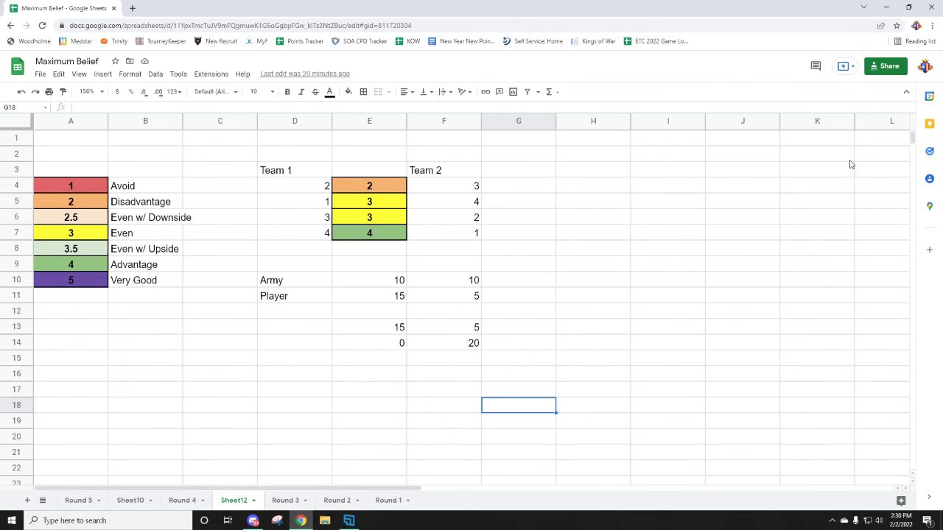
{"action": "key", "text": "alt+Tab"}
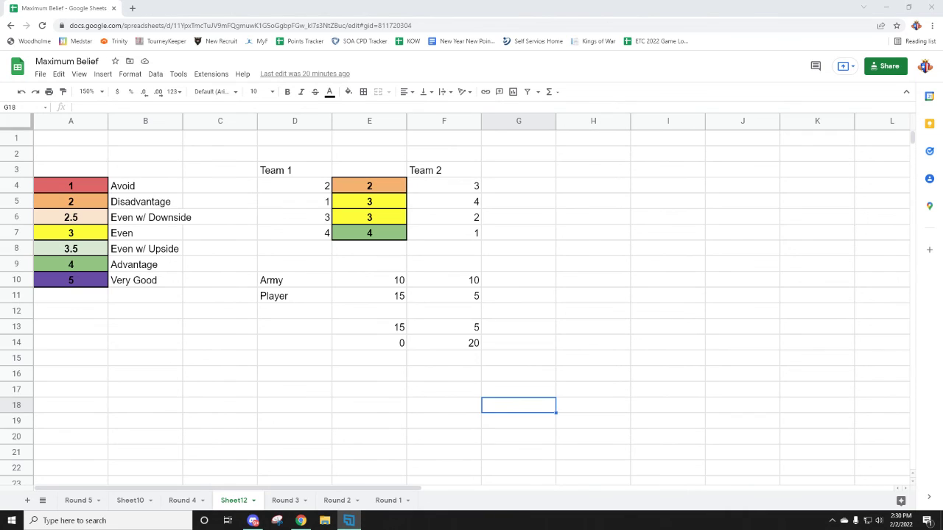